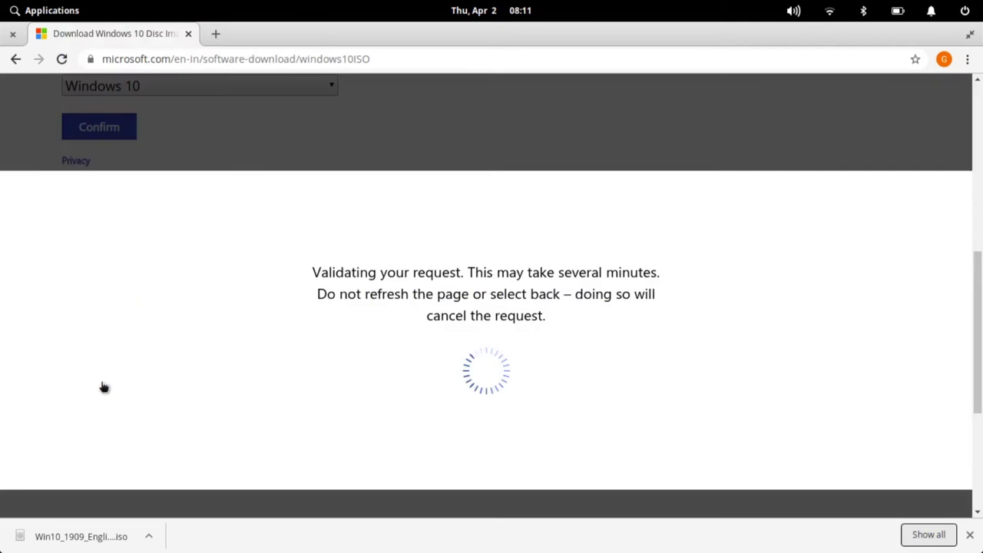
- Start the 64-bit Windows 10 ISO download and cancel the duplicate second download
click(131, 207)
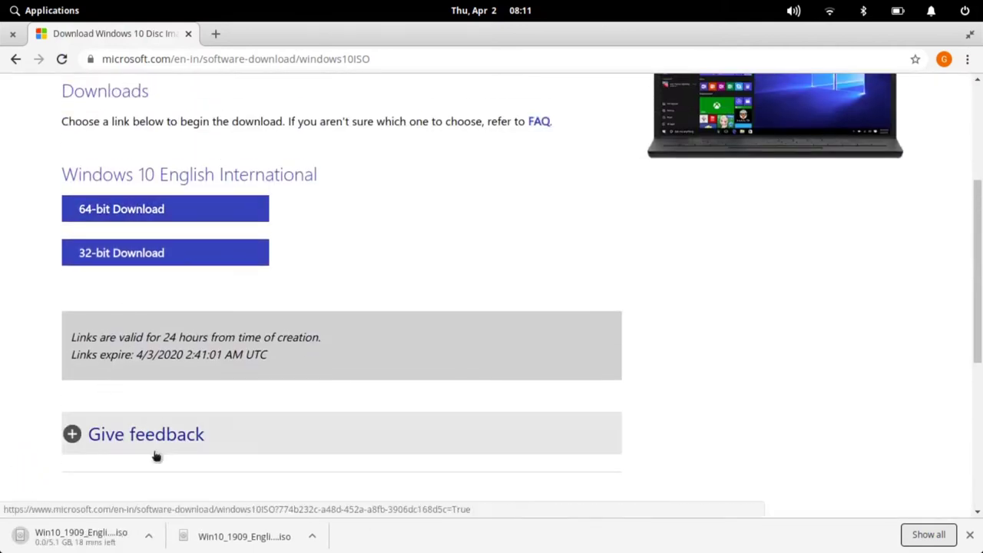
click(149, 536)
click(199, 513)
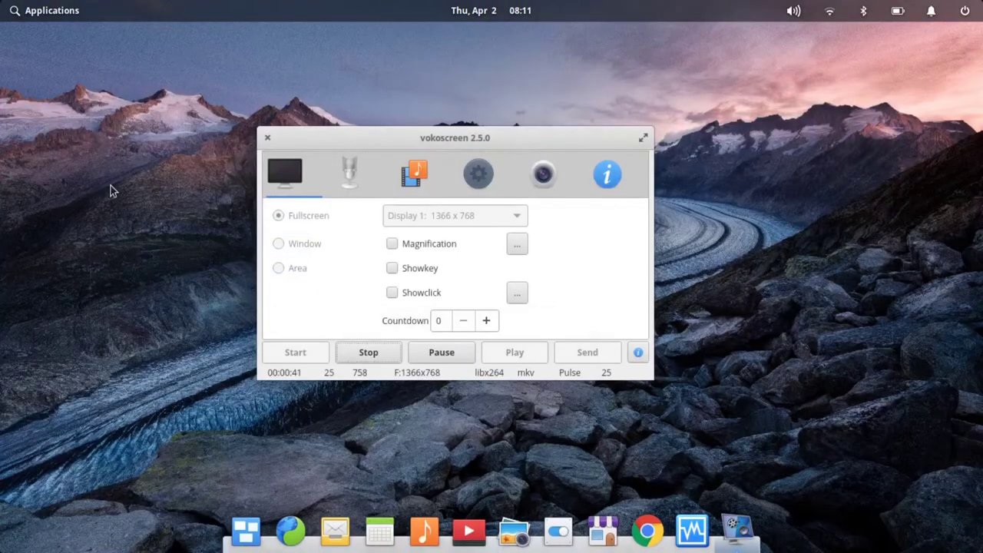
- Launch VirtualBox and start a new virtual machine named WINDOWS
key(super)
text(vir)
key(Return)
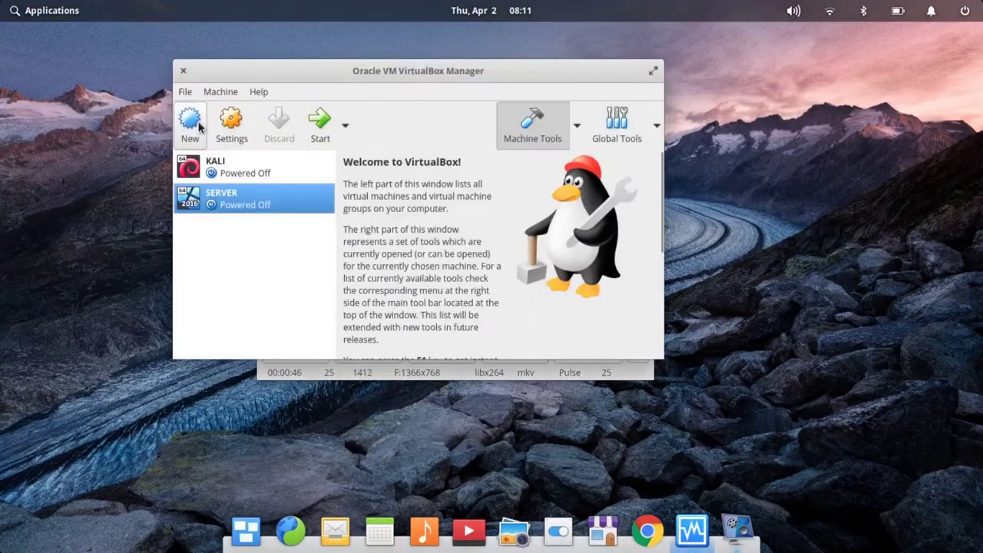
click(189, 123)
text(Windows)
key(BackSpace)
key(BackSpace)
key(BackSpace)
key(BackSpace)
key(BackSpace)
key(BackSpace)
text(INDOWS)
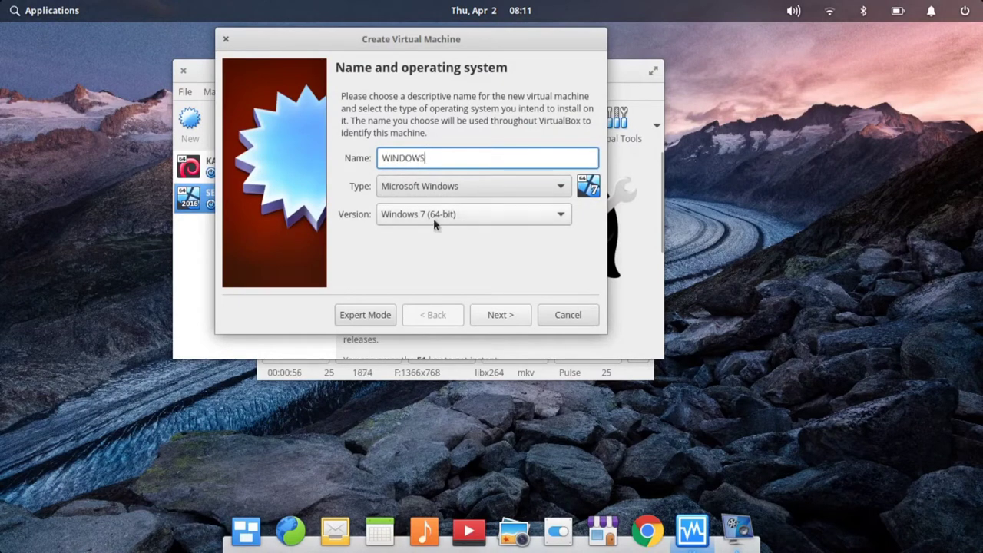
- Set the version to Windows 10 (64-bit) and accept 2048 MB memory
click(433, 217)
click(474, 335)
click(514, 316)
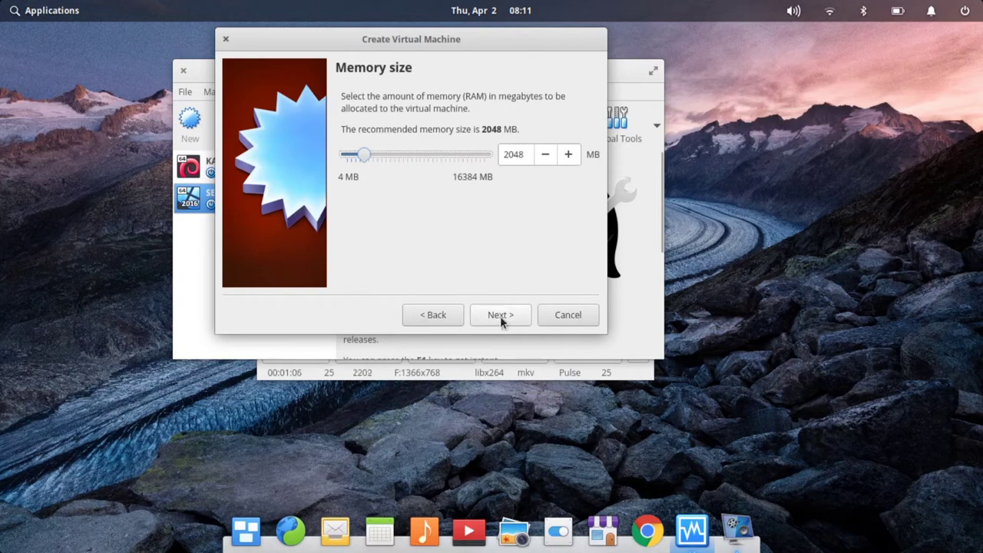
click(500, 316)
- Create a new 50 GB VDI virtual hard disk saved in the Home folder
click(500, 314)
click(498, 350)
click(498, 353)
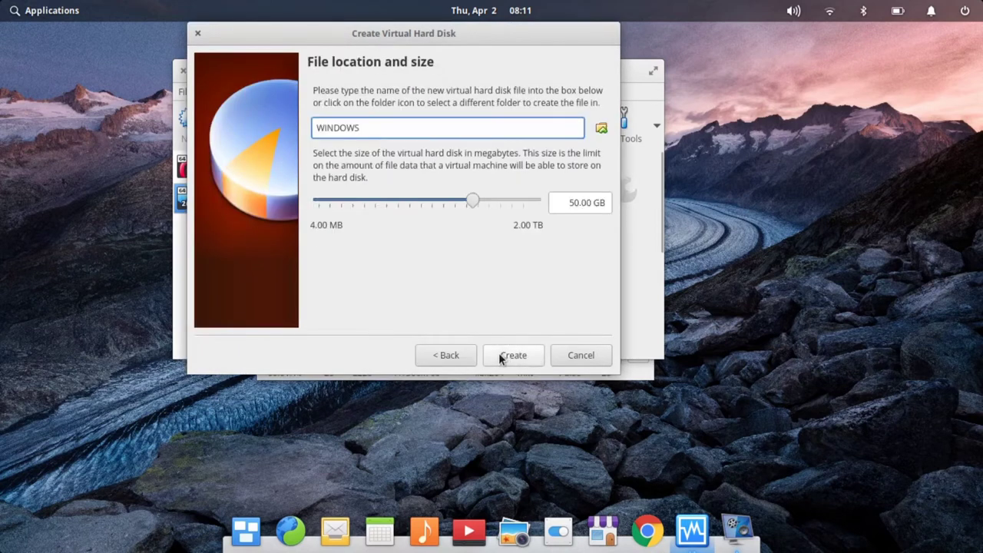
click(602, 129)
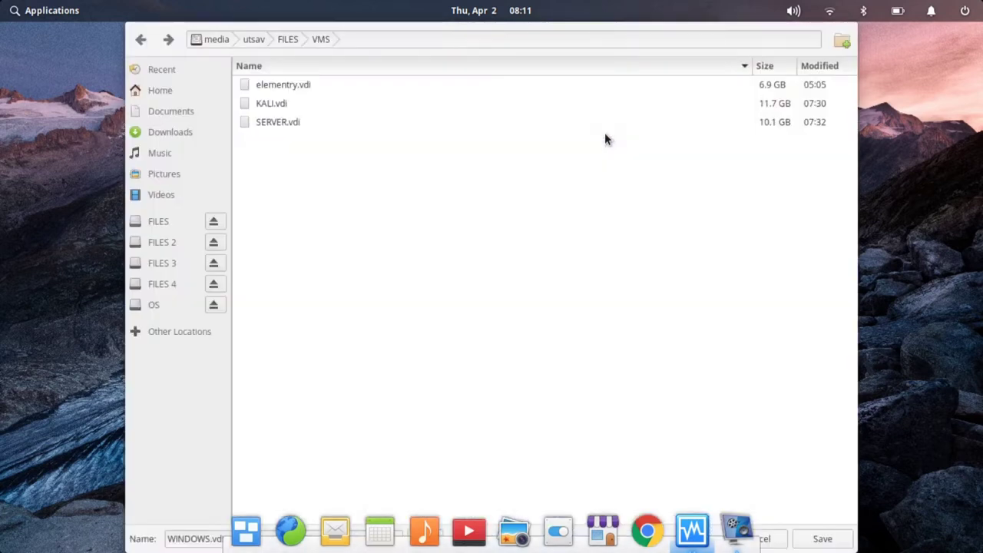
click(173, 90)
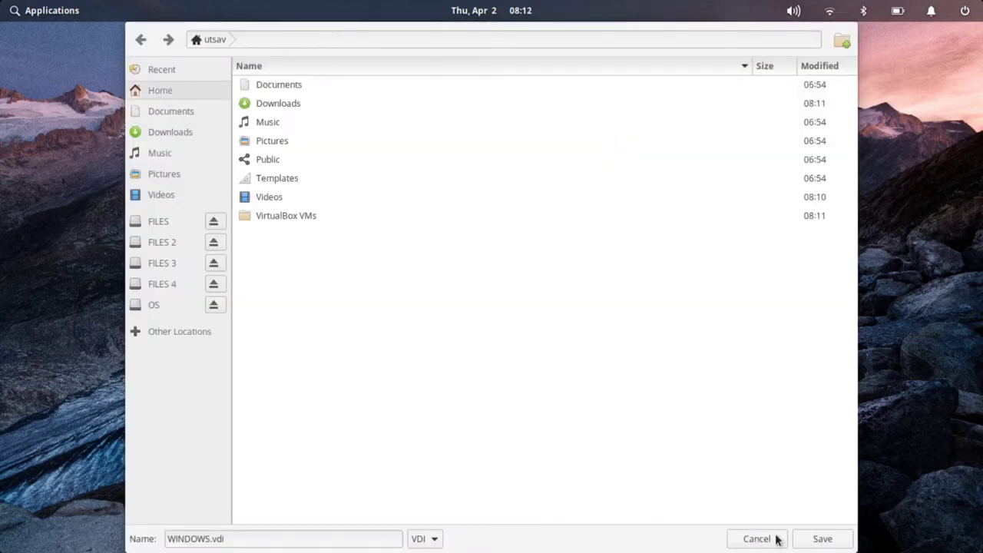
click(822, 538)
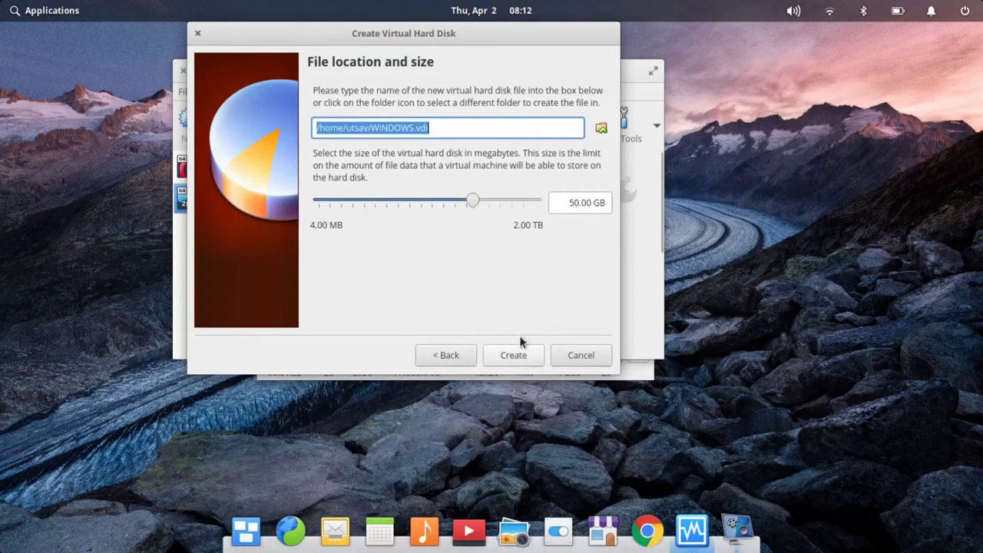
- Finish creating the machine, start it, dismiss the start-up disk prompt, and power it off
click(513, 355)
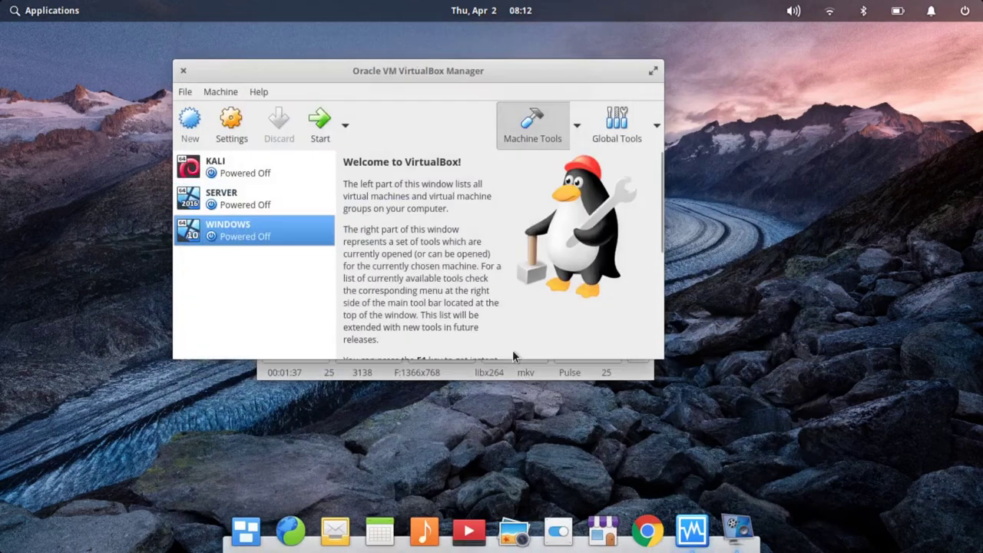
click(321, 138)
click(494, 270)
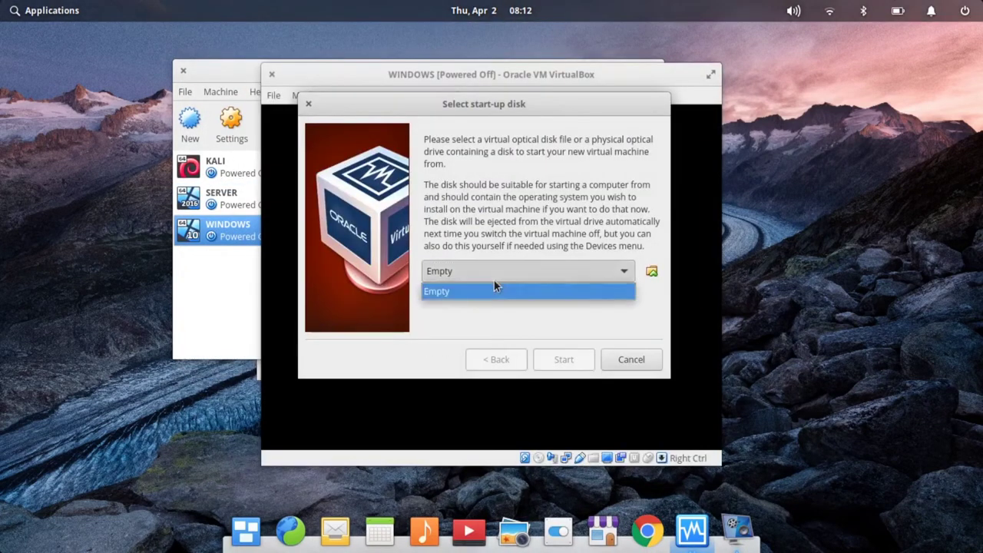
click(628, 355)
click(271, 74)
click(427, 264)
click(546, 290)
- In the WINDOWS machine's settings, enable 3D acceleration under Display
click(231, 123)
click(200, 89)
click(457, 96)
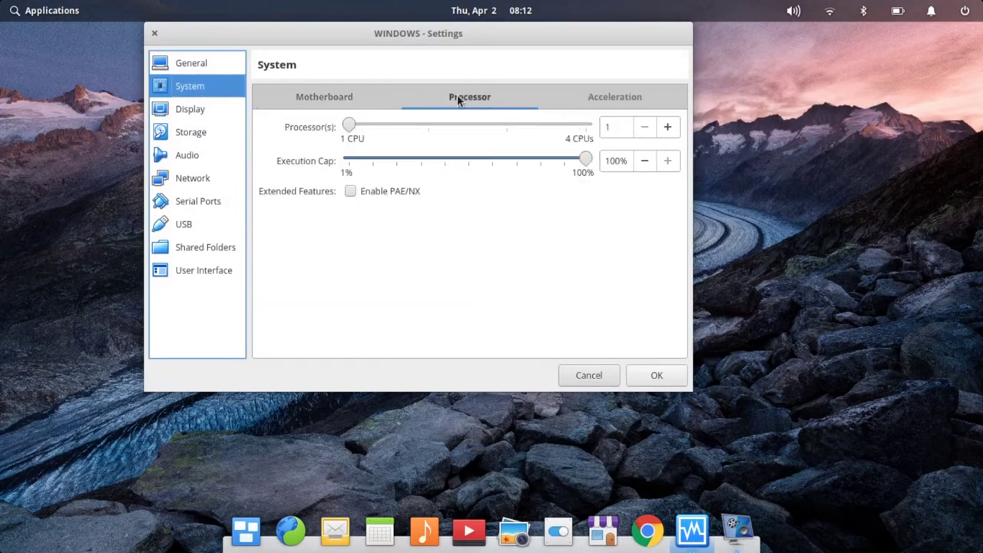
click(332, 98)
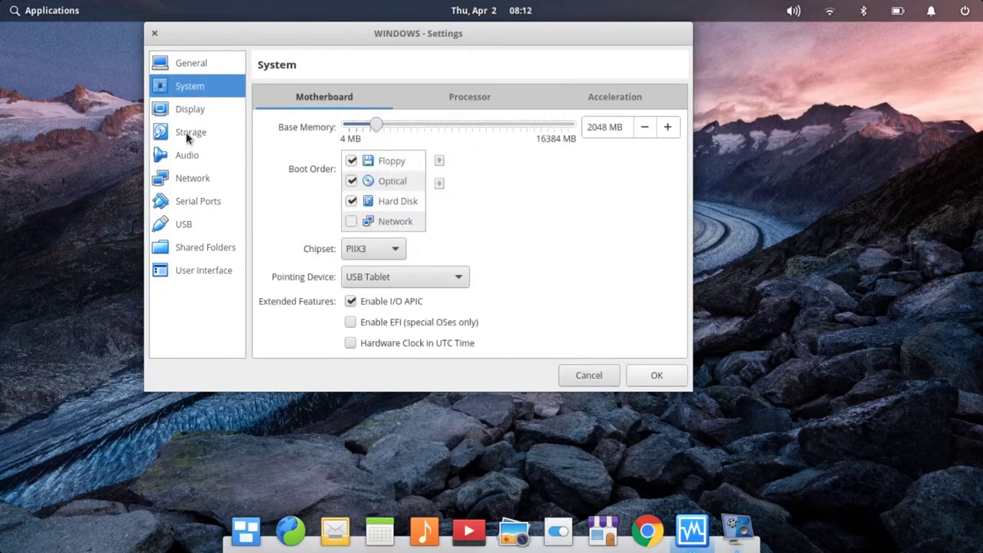
click(190, 112)
click(334, 224)
click(470, 96)
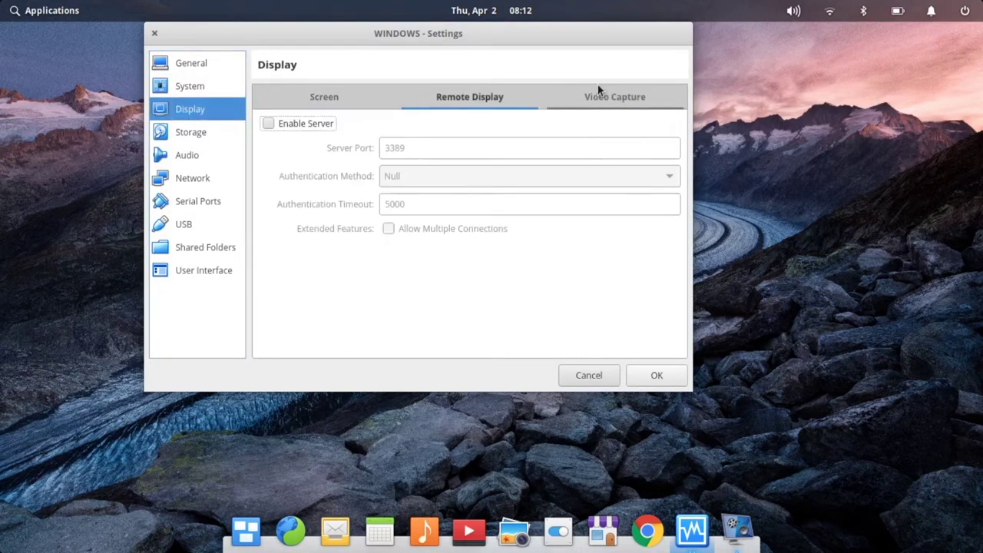
click(192, 86)
- Attach the Windows 10 ISO from Downloads to the empty optical drive under Storage
click(212, 135)
click(301, 149)
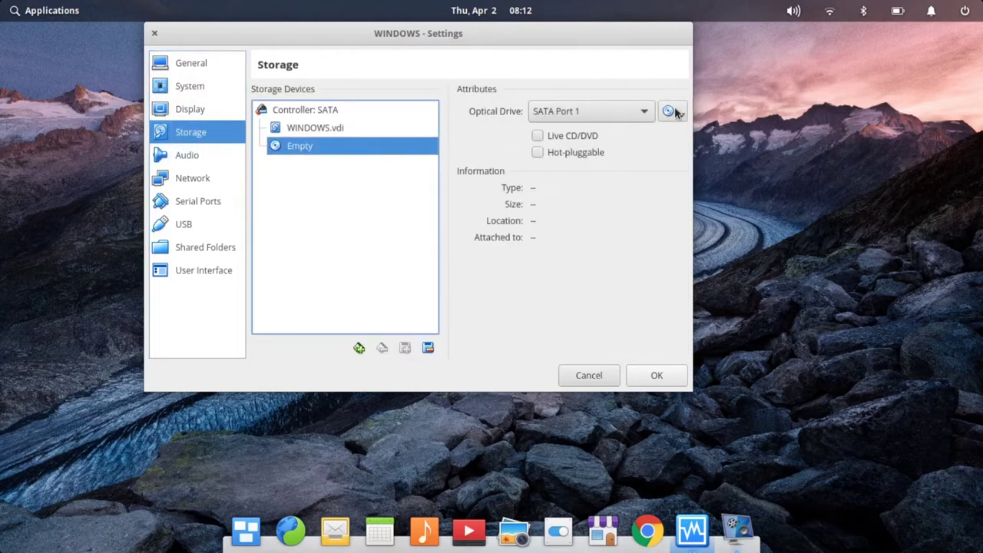
click(682, 131)
click(199, 133)
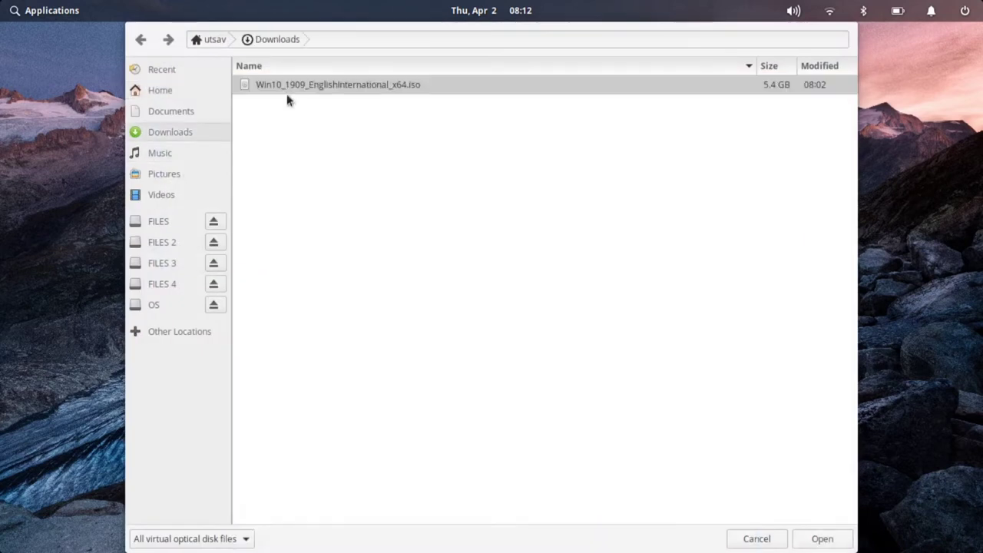
click(815, 540)
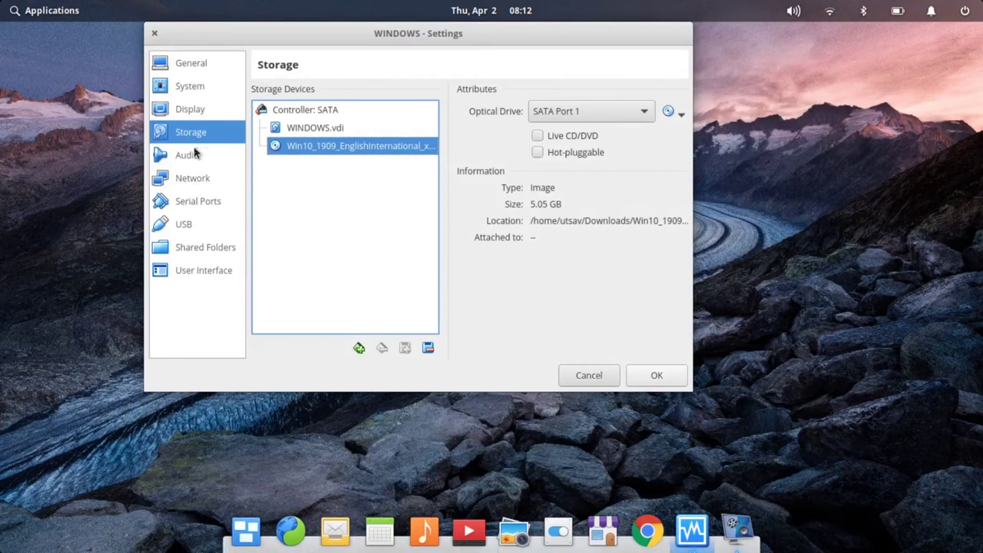
- Review audio, network and serial port settings, save them, and start the WINDOWS machine
click(197, 156)
click(215, 177)
click(196, 154)
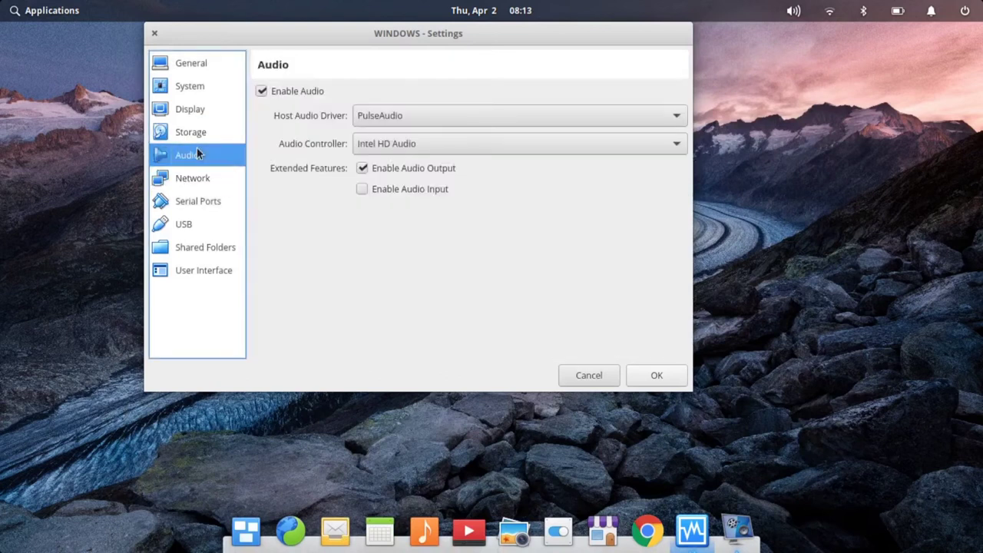
click(196, 178)
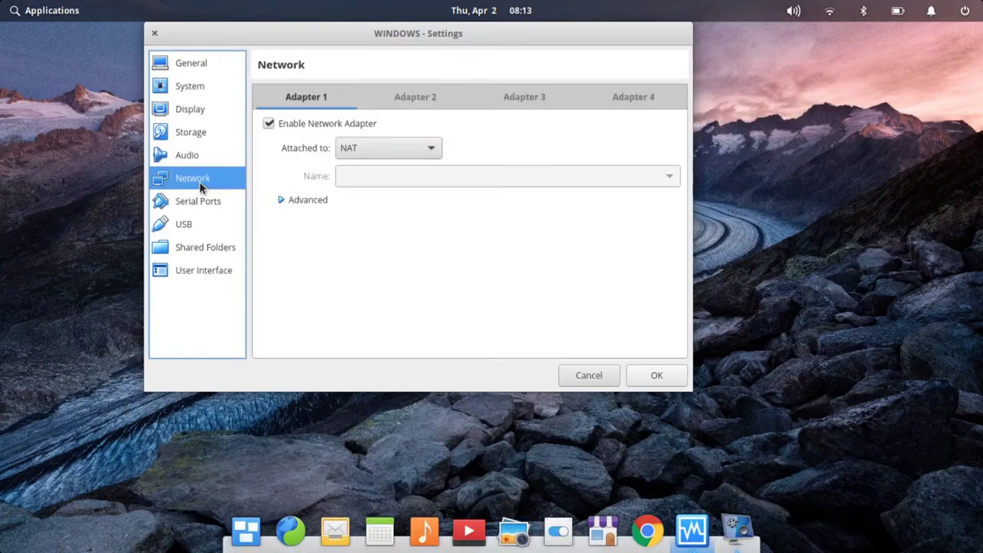
click(198, 201)
click(655, 374)
click(324, 126)
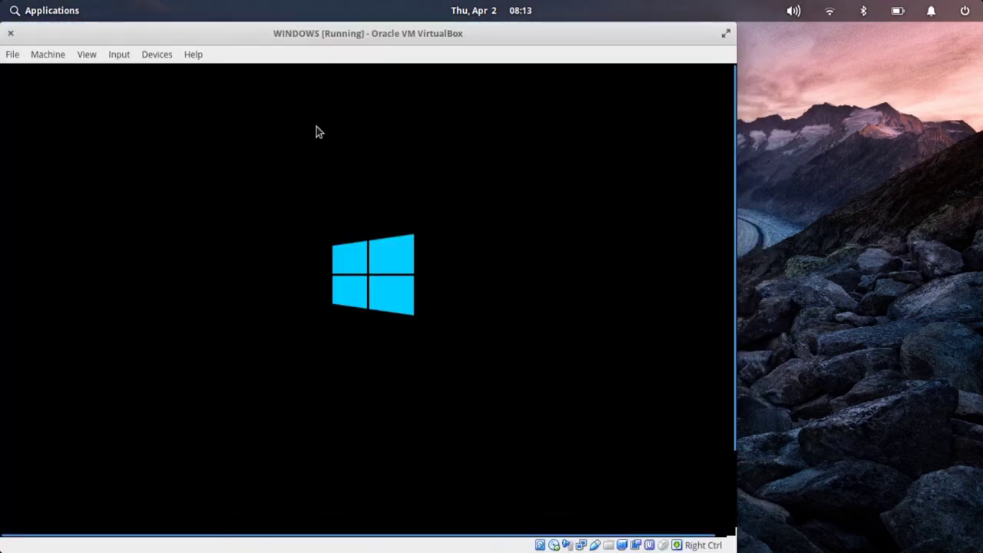
- Go full screen and set keyboard to United States-International and time format to English (United States)
key(Control_R+f)
key(Return)
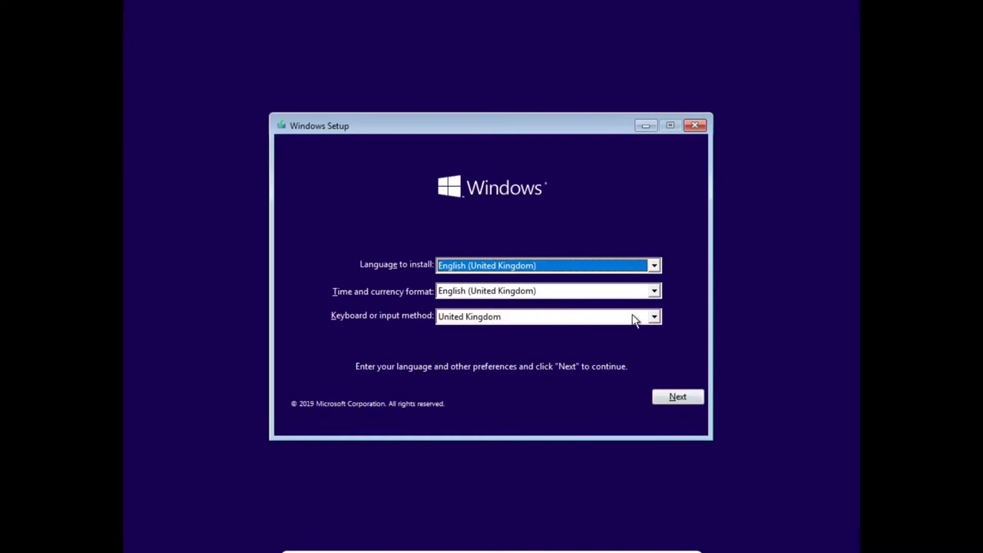
click(634, 319)
click(592, 387)
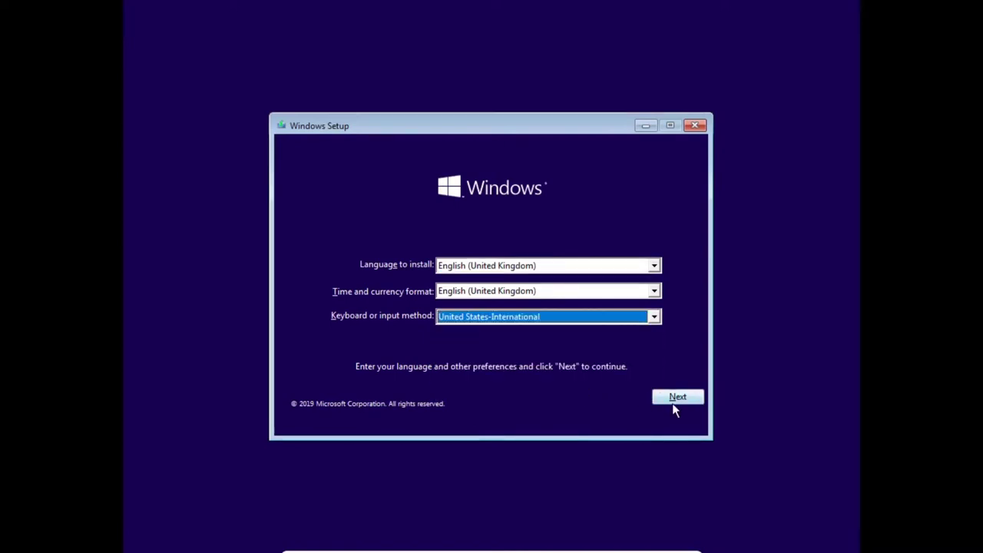
click(652, 265)
click(652, 291)
click(634, 318)
- Change the time and currency format to English (India) and continue
click(625, 290)
scroll(592, 362, up, 9)
scroll(591, 357, up, 18)
scroll(591, 358, down, 4)
click(536, 358)
click(686, 397)
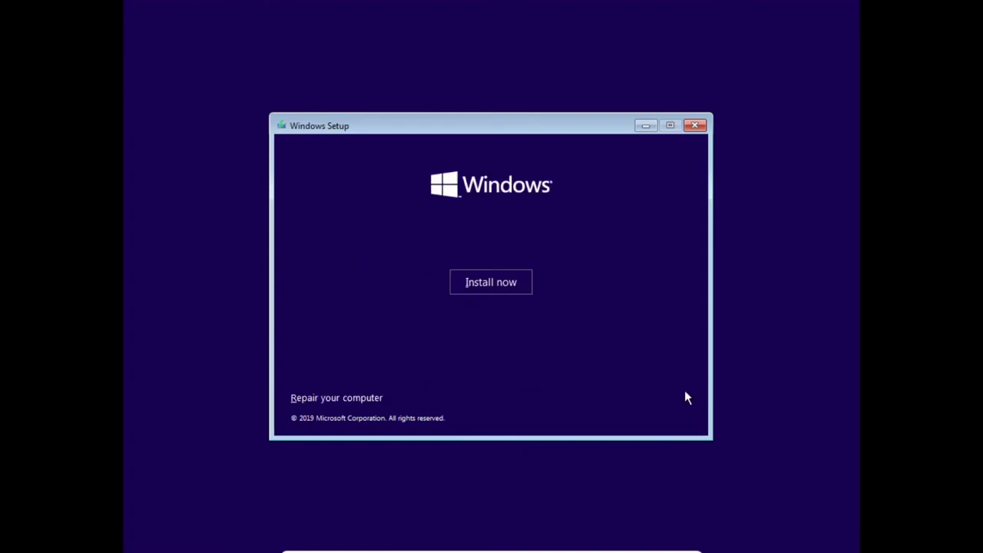
- Begin installation without a product key and choose the Windows 10 Pro Education edition
click(474, 287)
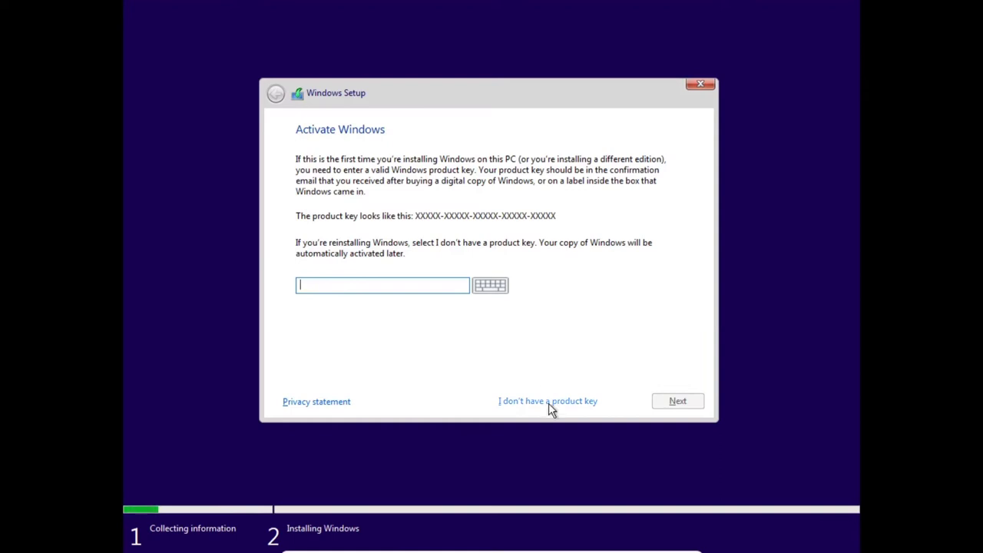
click(550, 403)
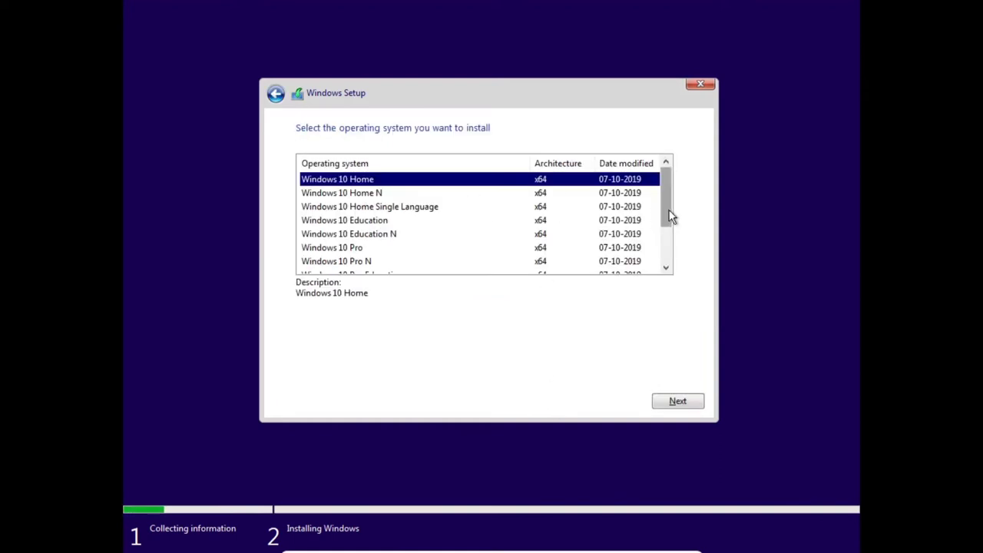
drag(669, 215, 671, 253)
click(403, 223)
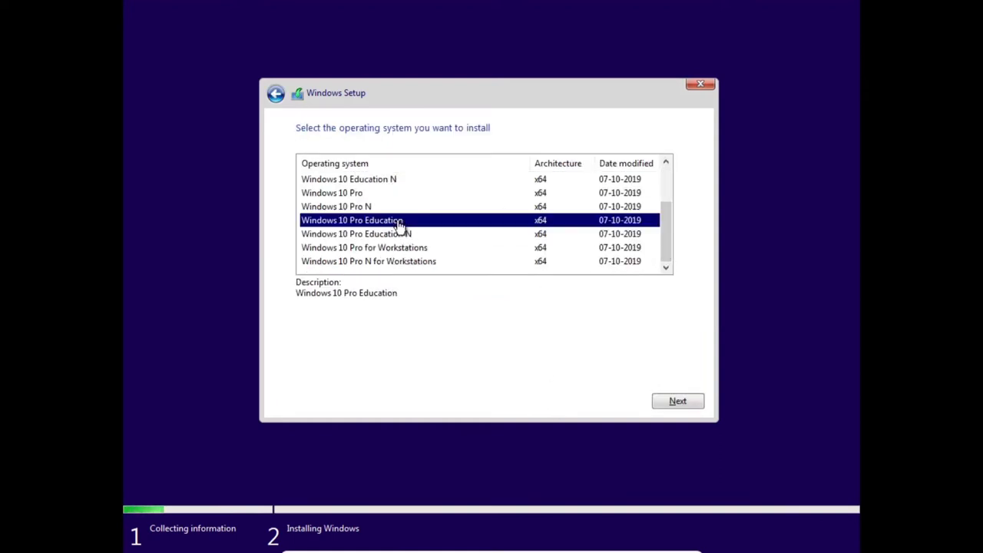
click(674, 403)
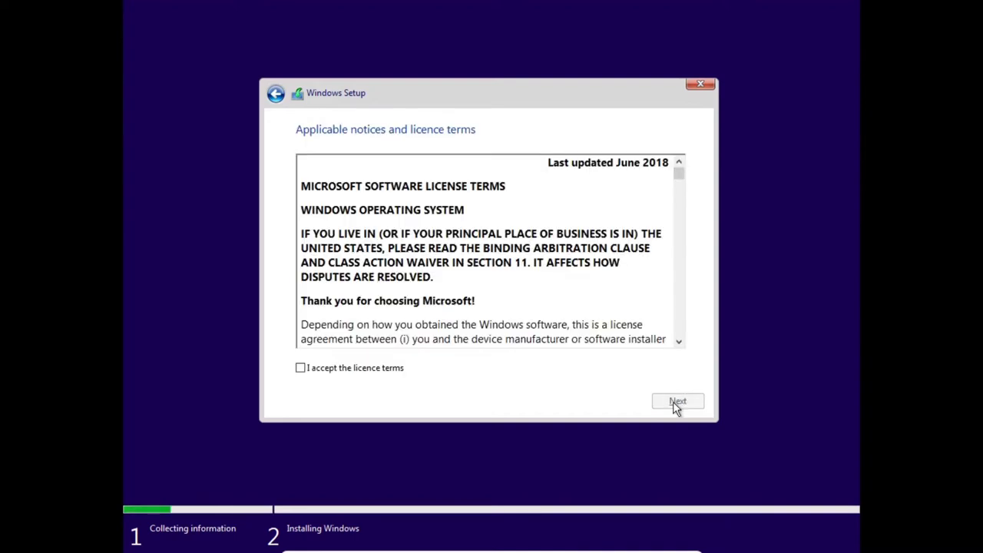
- Accept the licence, choose Custom, create a full-size partition, and install onto Partition 2
click(376, 363)
click(674, 405)
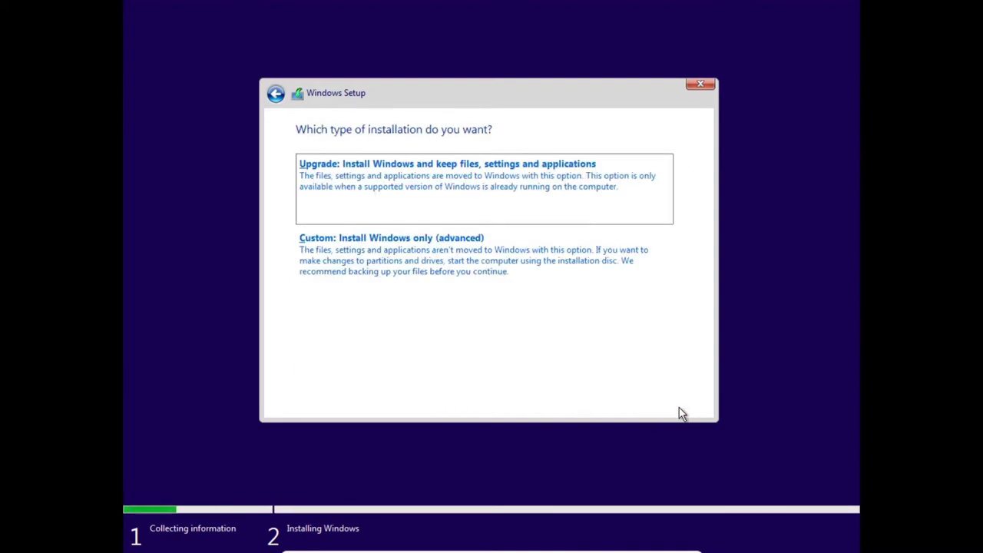
click(553, 306)
click(596, 316)
click(627, 338)
click(604, 338)
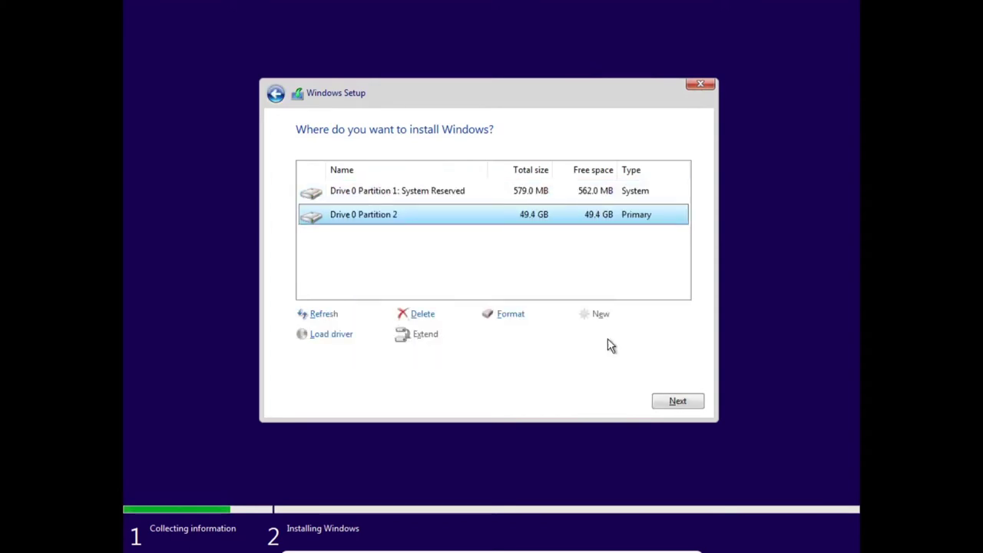
click(677, 400)
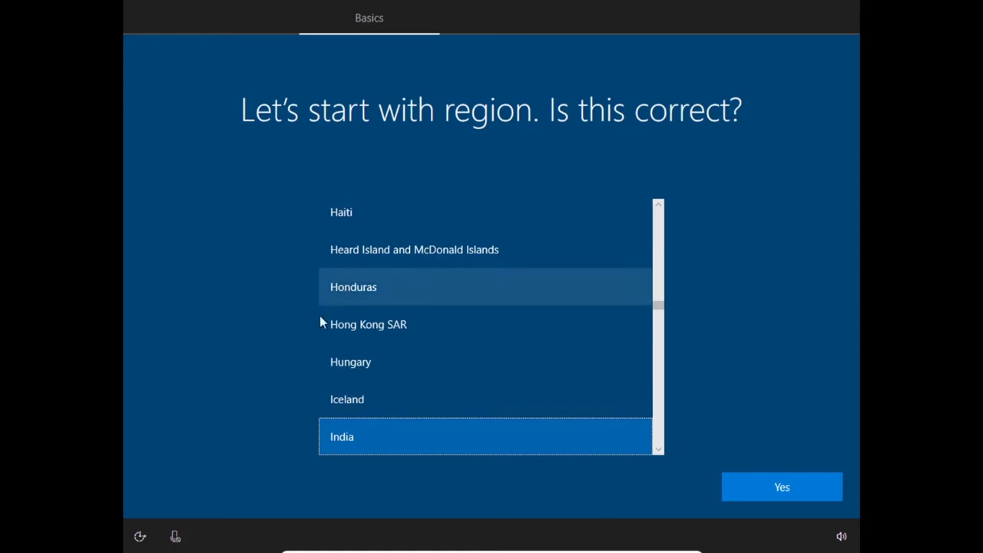
- Confirm India as the region, choose the English (India) keyboard layout, and skip a second layout
click(770, 487)
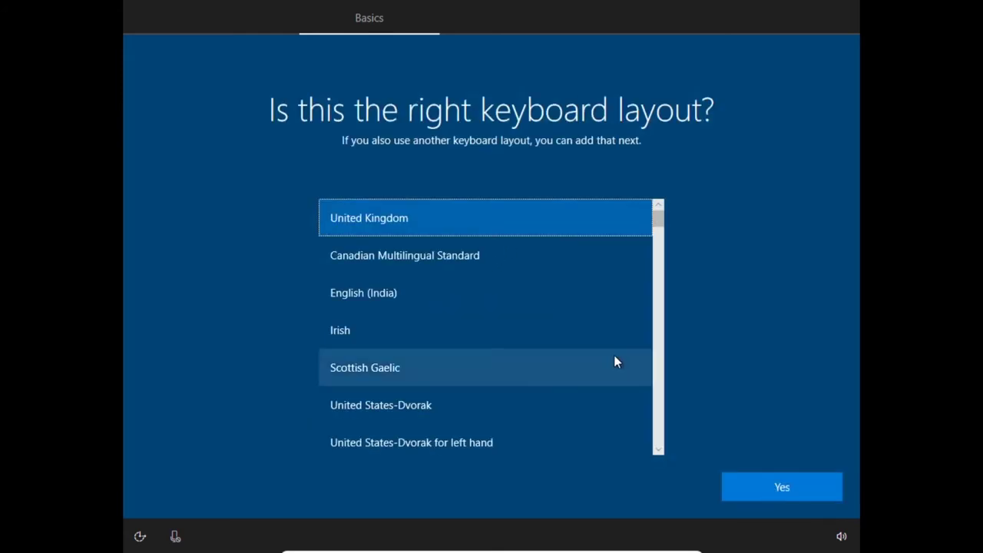
click(525, 302)
click(789, 490)
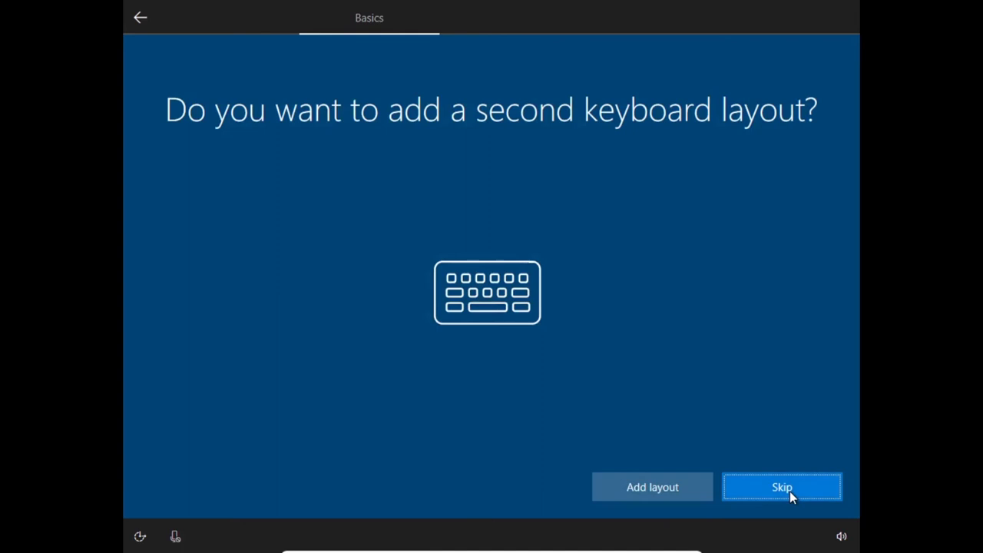
click(794, 487)
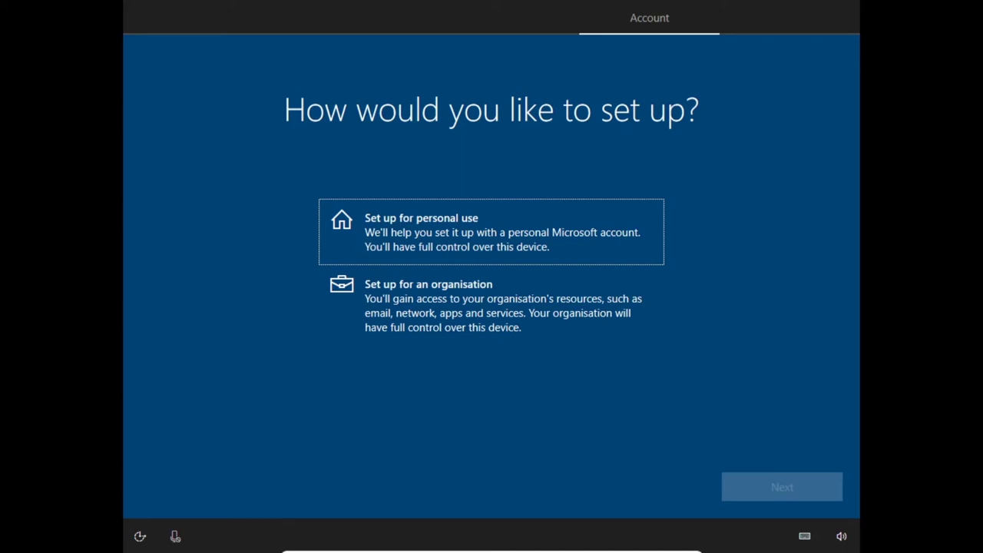
- Choose 'Set up for personal use' and continue to the Microsoft sign-in
click(636, 247)
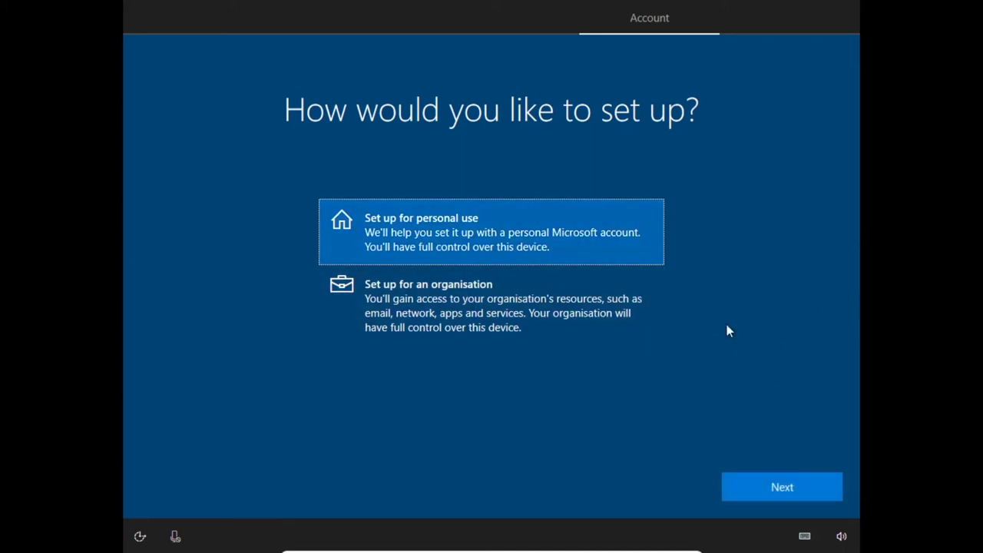
click(772, 493)
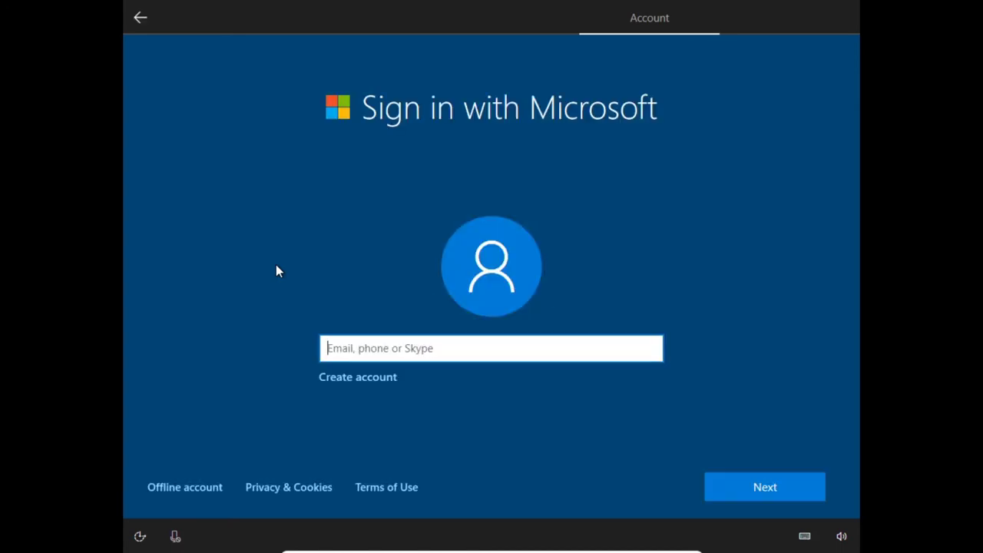
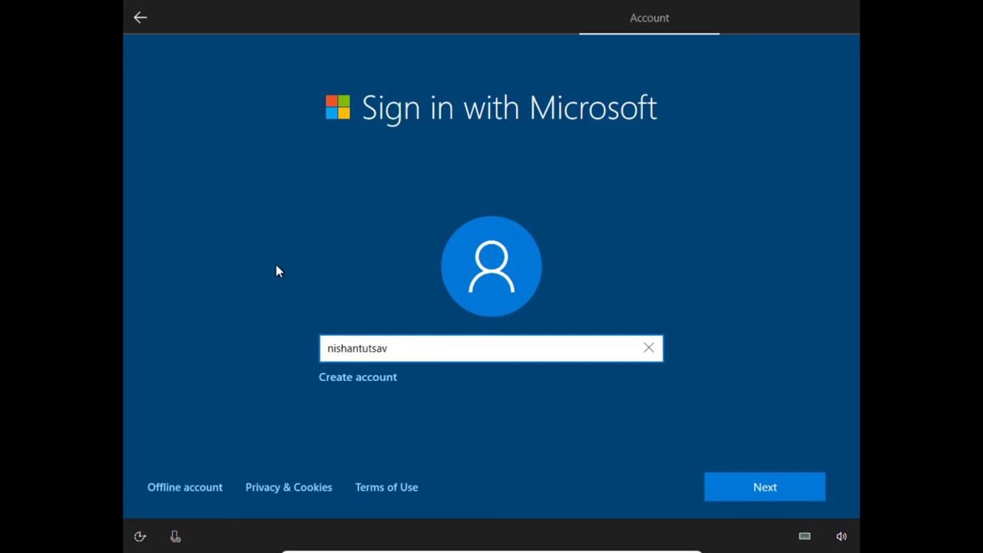
- Enter the Microsoft account e-mail address and the account password to sign in
key(Return)
text(••••••••••••••)
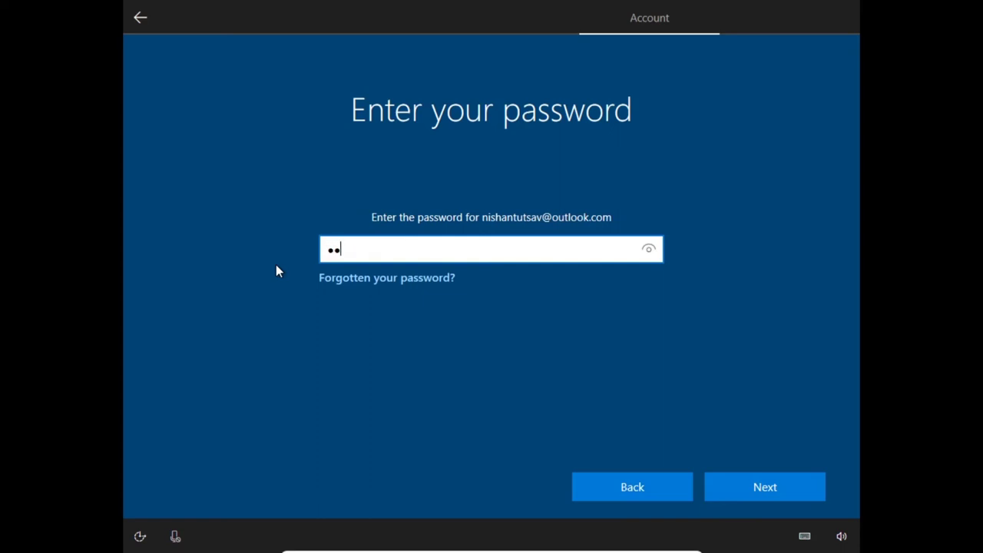
key(Return)
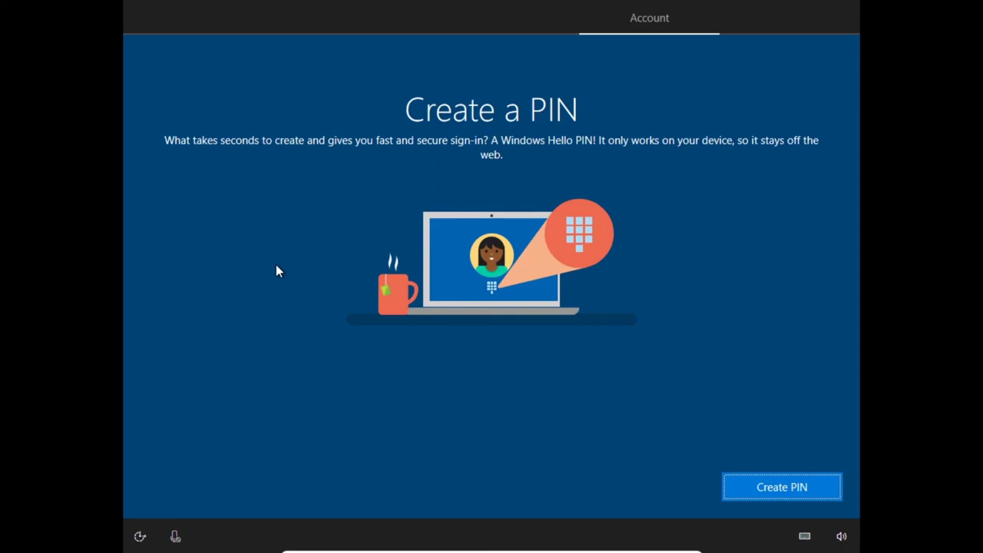
- Create a four-digit Windows Hello PIN, entering it in both PIN fields
click(744, 491)
text(1234)
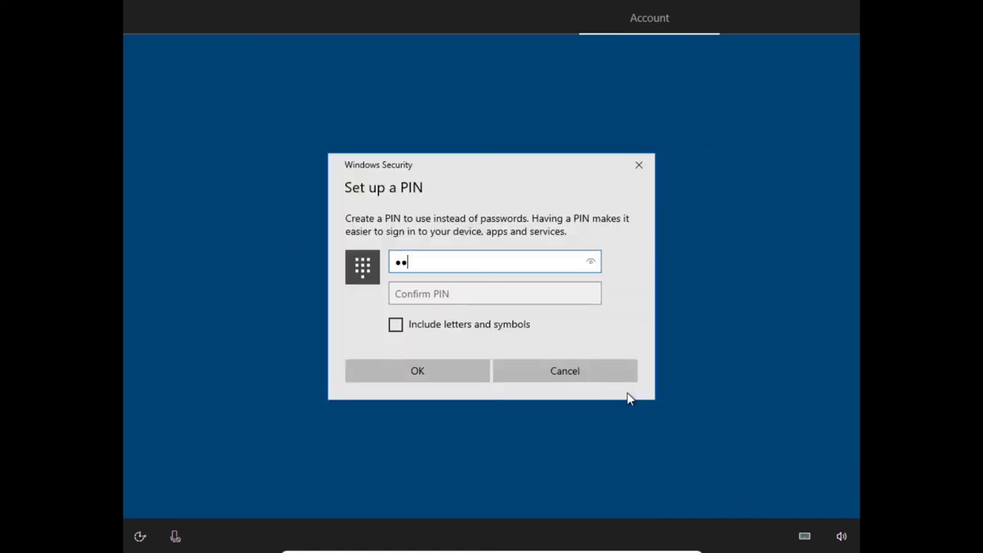
key(Tab)
text(1234)
key(Return)
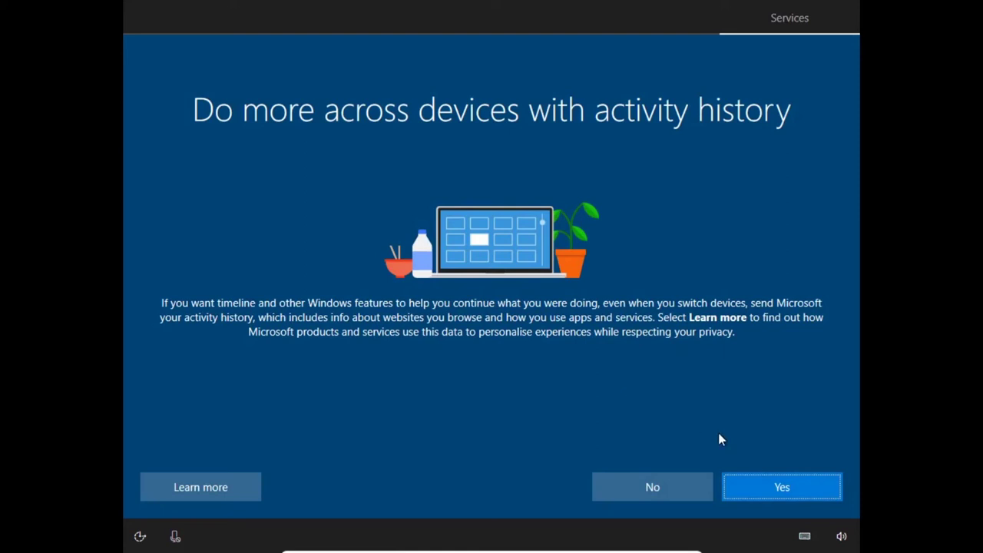
- Decline activity history, get past phone linking, keep files local instead of OneDrive, and decline Office 365
click(666, 489)
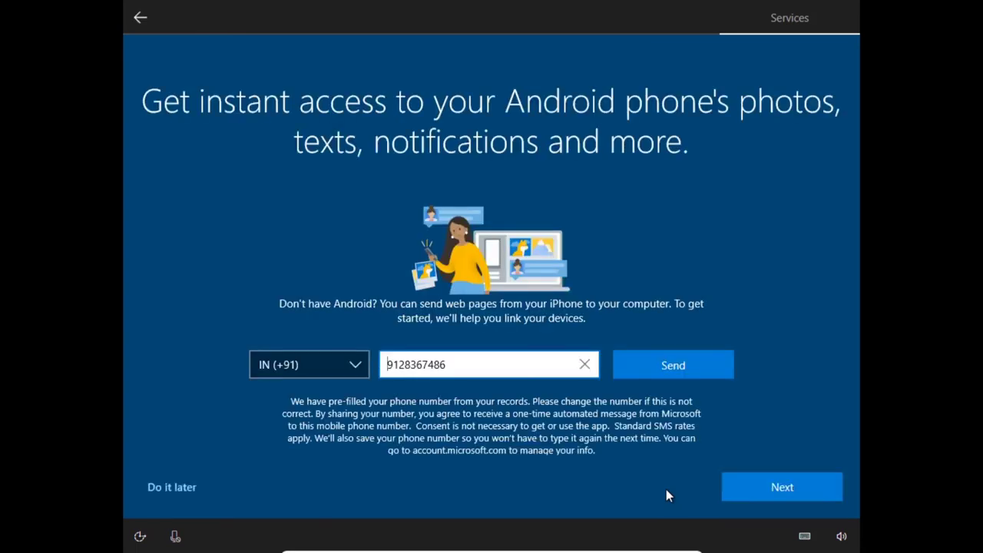
click(682, 365)
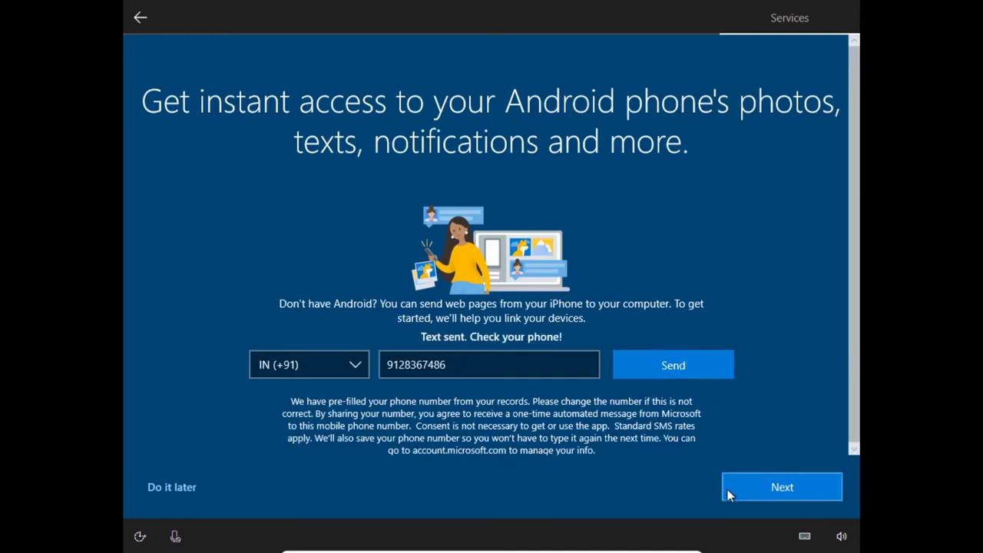
click(728, 489)
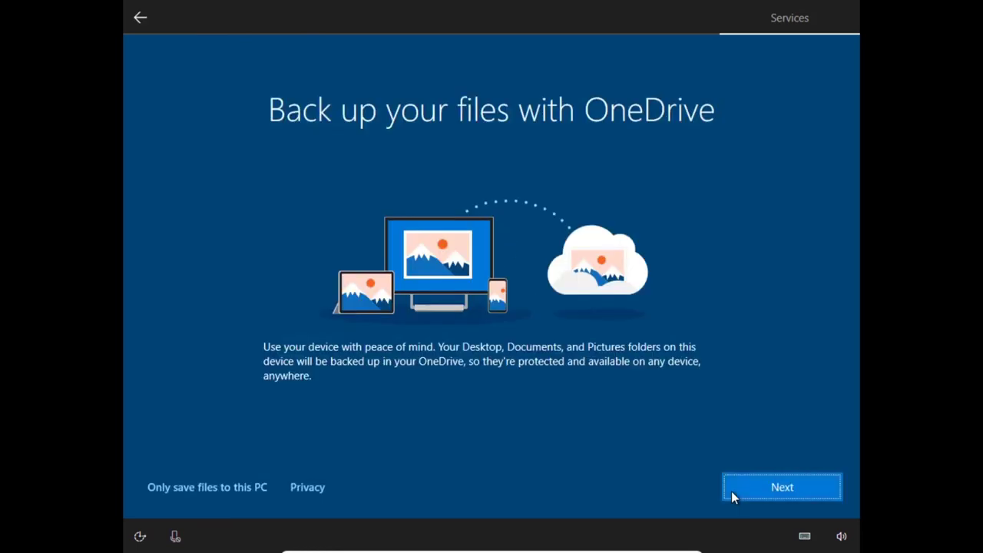
click(237, 486)
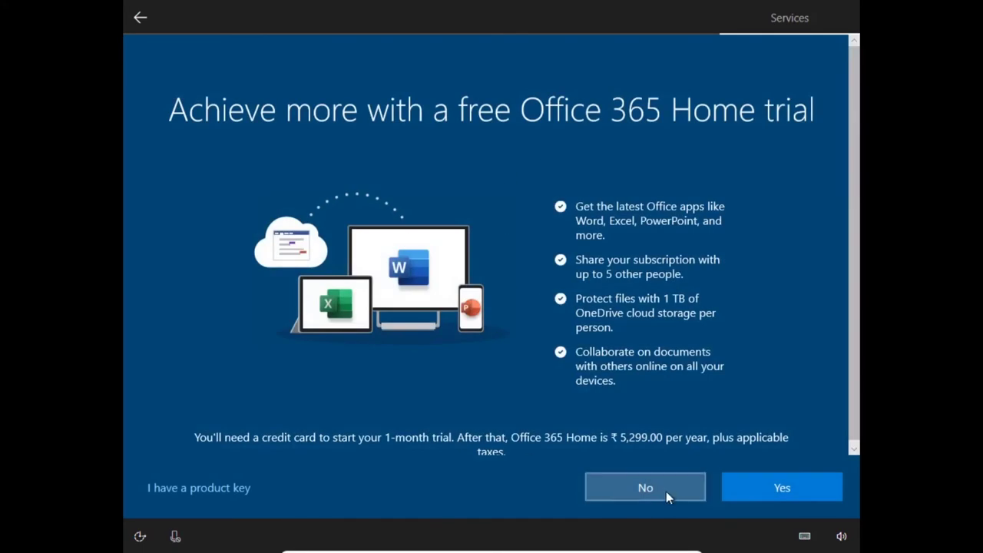
click(671, 488)
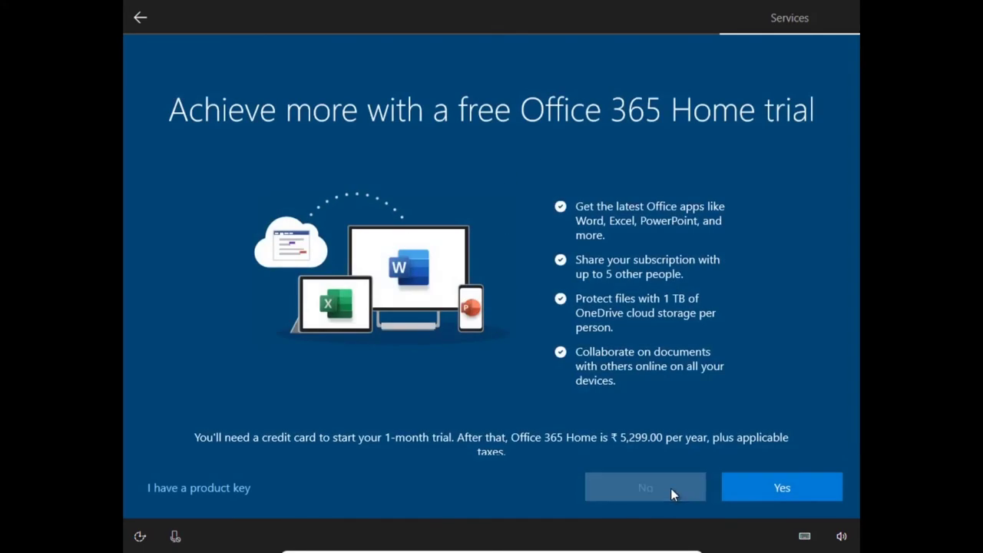
- Confirm declining the trial, then turn off Location, Find my device, speech recognition, and set Diagnostics to Basic
click(671, 487)
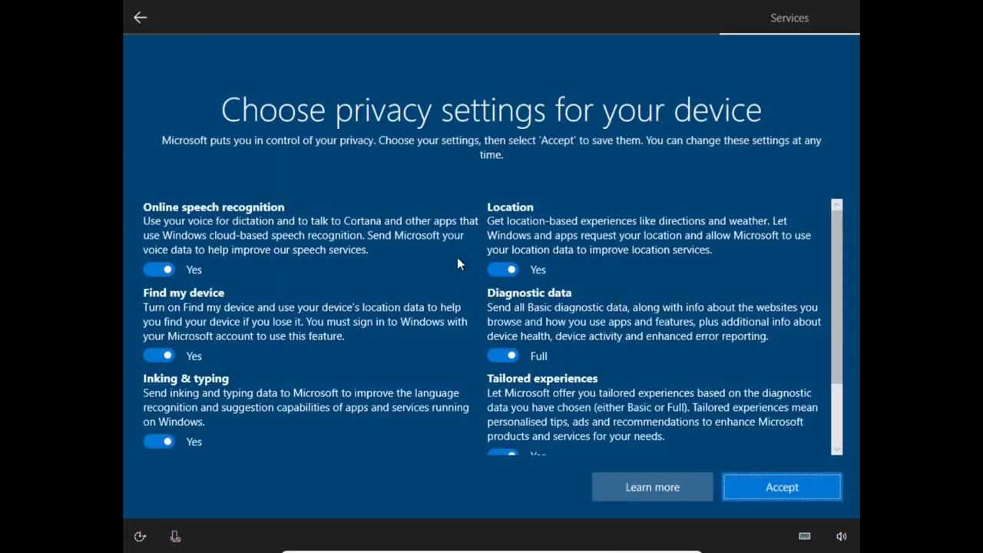
click(503, 269)
click(503, 353)
click(159, 355)
click(159, 269)
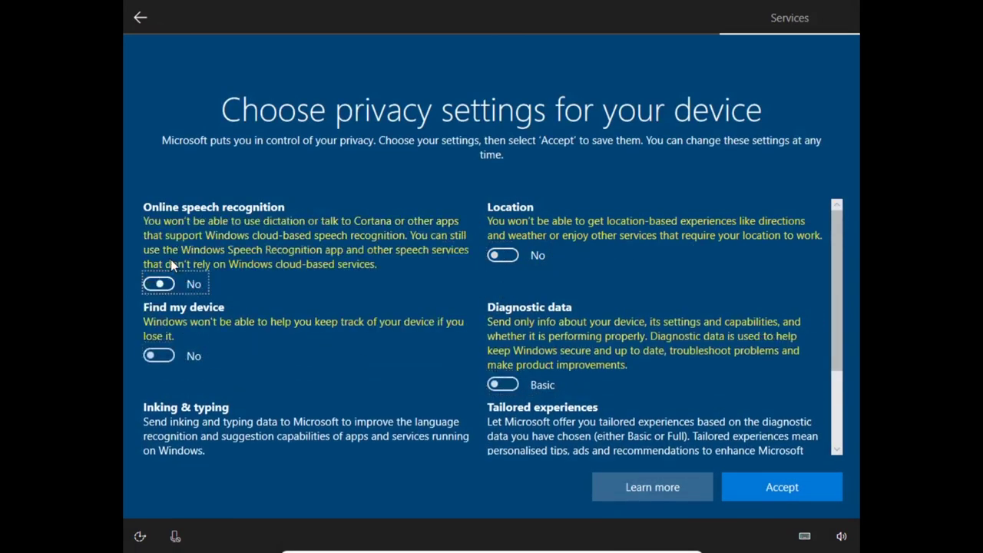
- Turn off Advertising ID, Inking & typing and Tailored experiences, then accept the privacy choices
scroll(170, 265, down, 3)
click(157, 438)
click(159, 339)
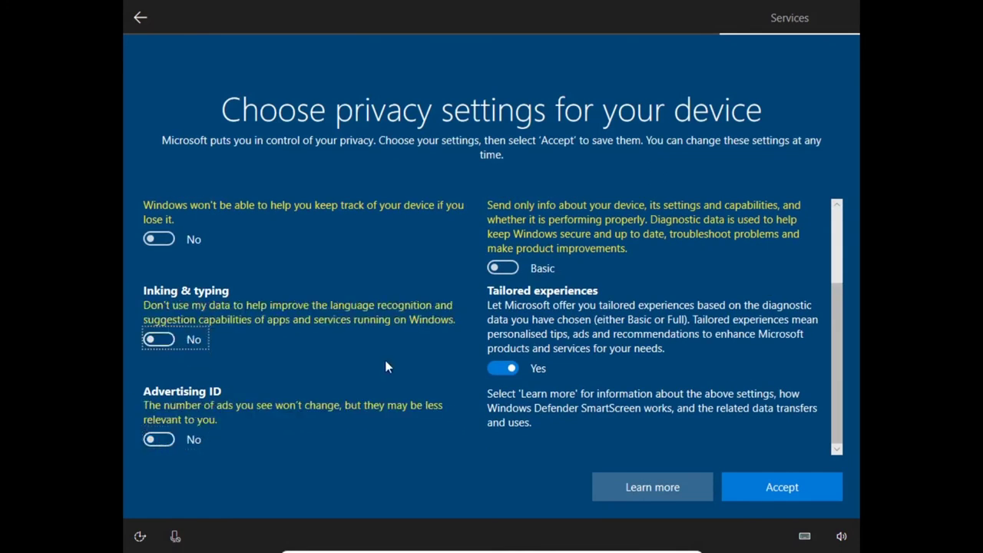
click(503, 368)
scroll(515, 298, up, 3)
scroll(514, 300, down, 3)
scroll(514, 300, up, 3)
click(791, 484)
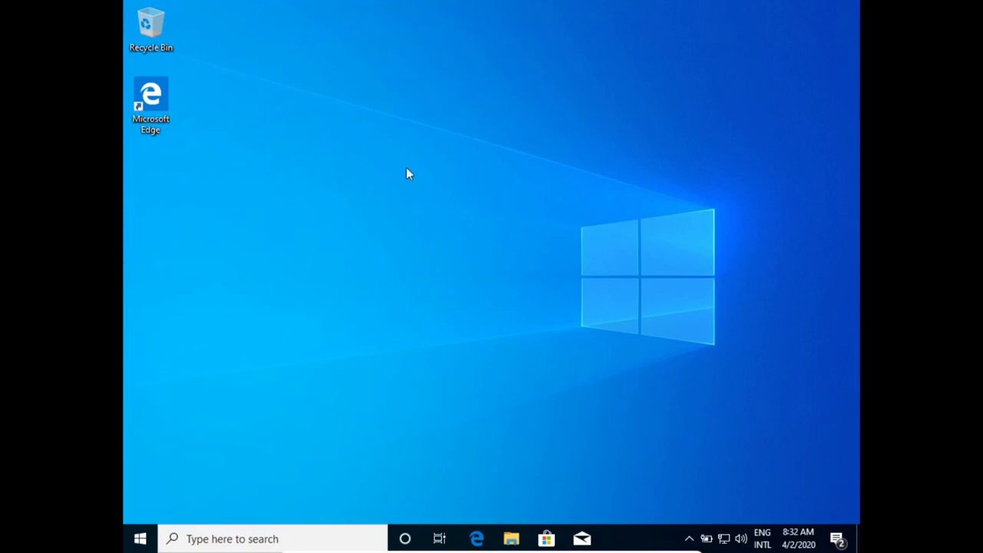
- Refresh the guest desktop and browse the Start menu
right_click(368, 133)
click(404, 174)
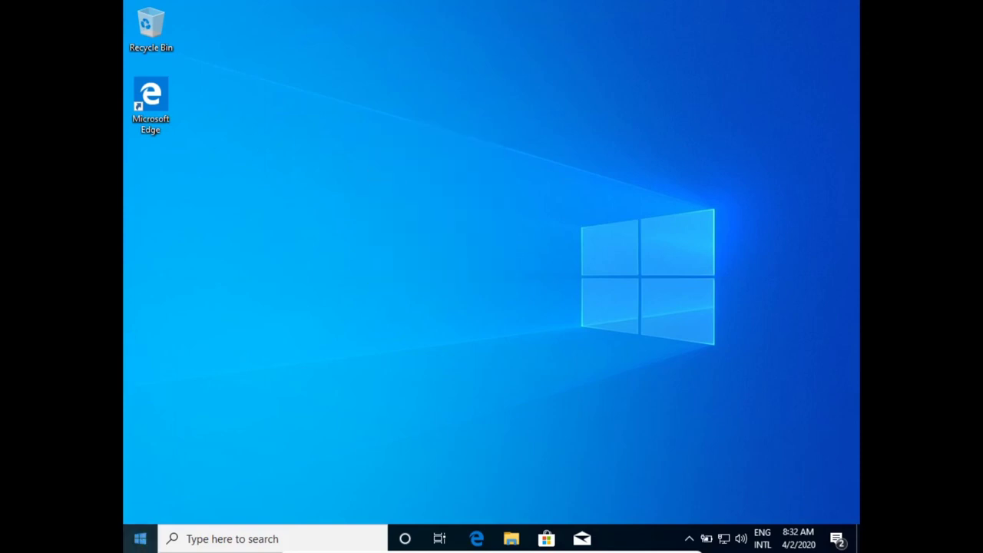
key(super)
scroll(274, 415, down, 10)
scroll(274, 416, up, 10)
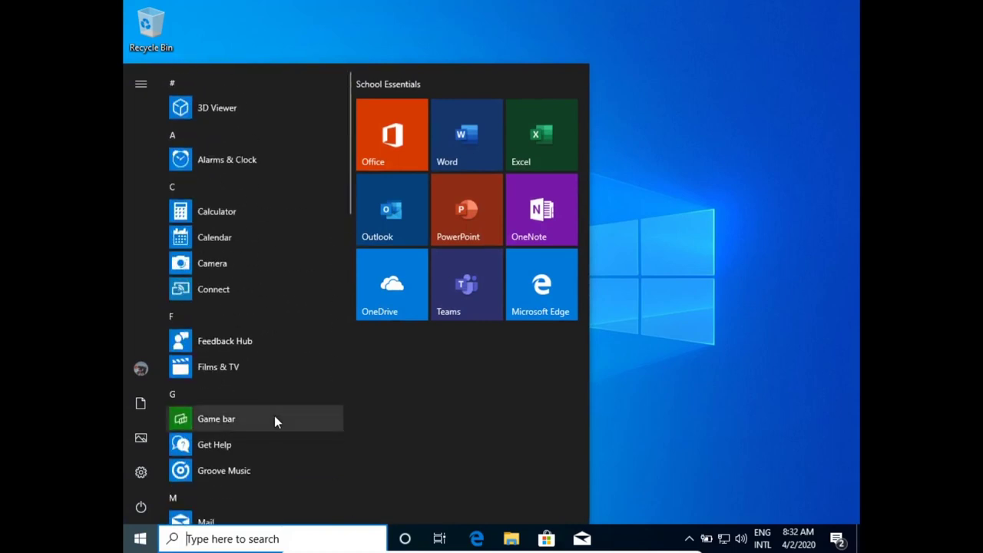
- Launch Windows Settings, view the System display page, and return to Settings home
click(139, 473)
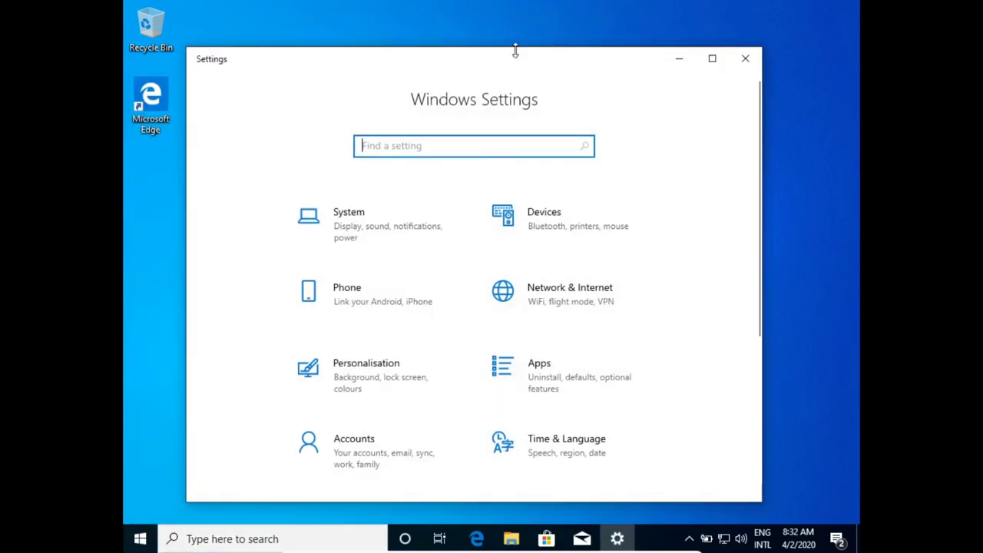
drag(513, 48, 511, 24)
scroll(404, 277, down, 3)
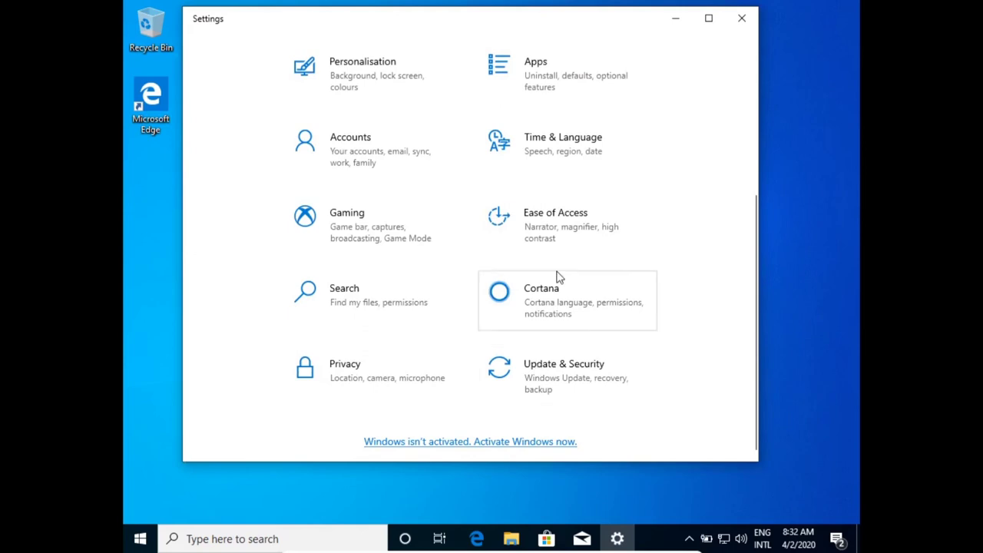
scroll(374, 186, up, 3)
click(366, 173)
click(199, 19)
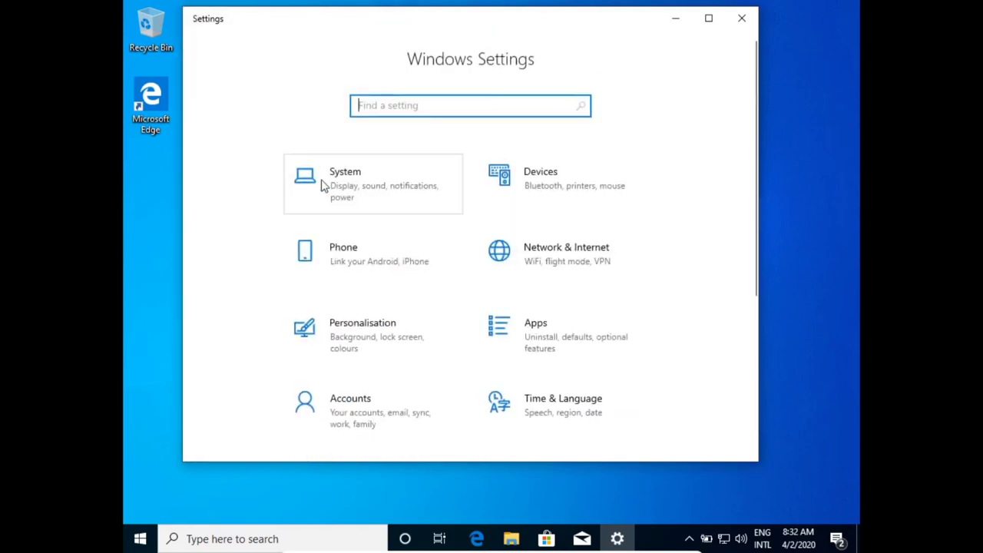
- Browse the Personalisation settings and the Colours page
click(333, 329)
scroll(461, 328, down, 3)
scroll(461, 329, down, 5)
scroll(461, 329, up, 10)
scroll(461, 328, down, 3)
scroll(461, 328, up, 2)
click(283, 217)
scroll(441, 363, down, 5)
scroll(442, 364, down, 10)
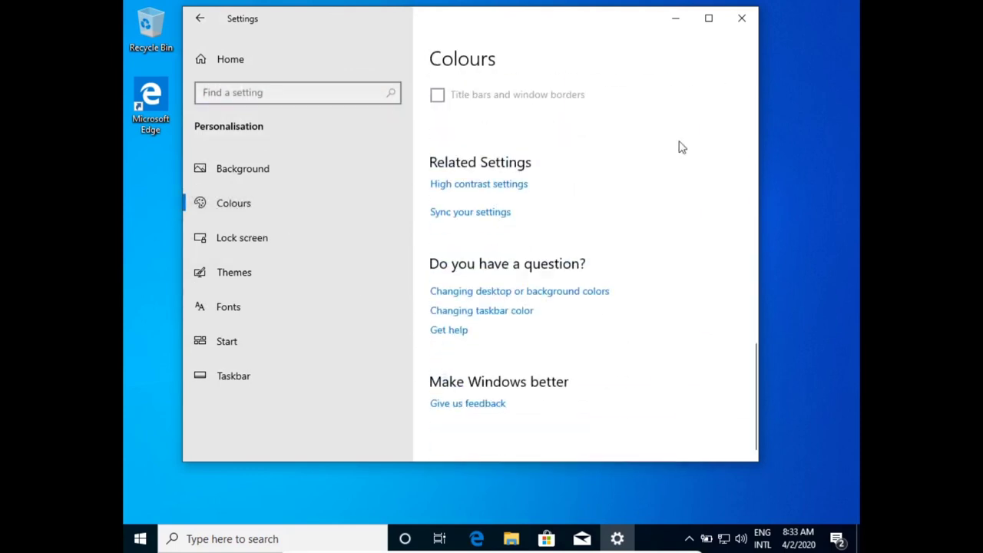
- Close the Settings window and refresh the desktop
click(708, 18)
click(849, 11)
right_click(515, 60)
click(573, 96)
- Clear all notifications in the Action Center and dismiss the panel
click(836, 538)
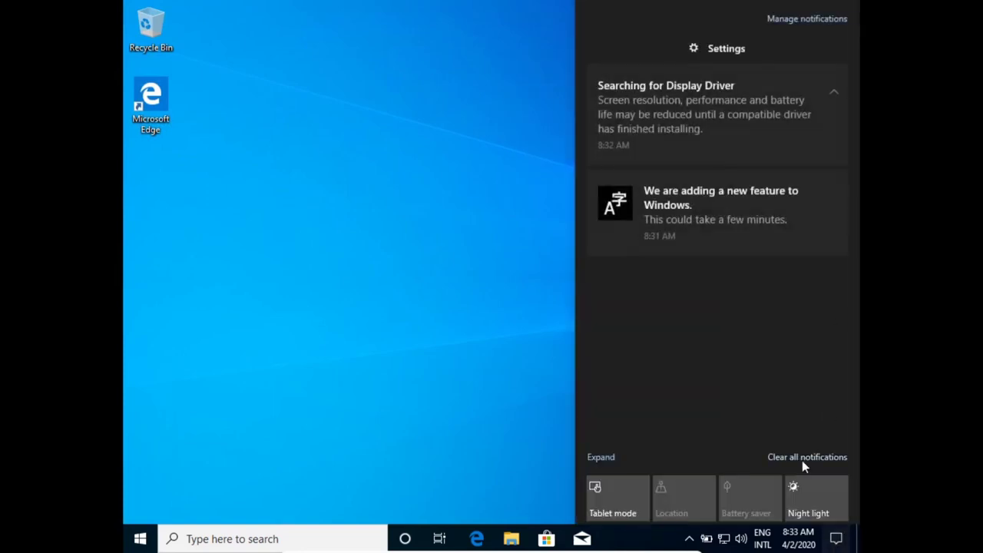
click(802, 460)
click(512, 395)
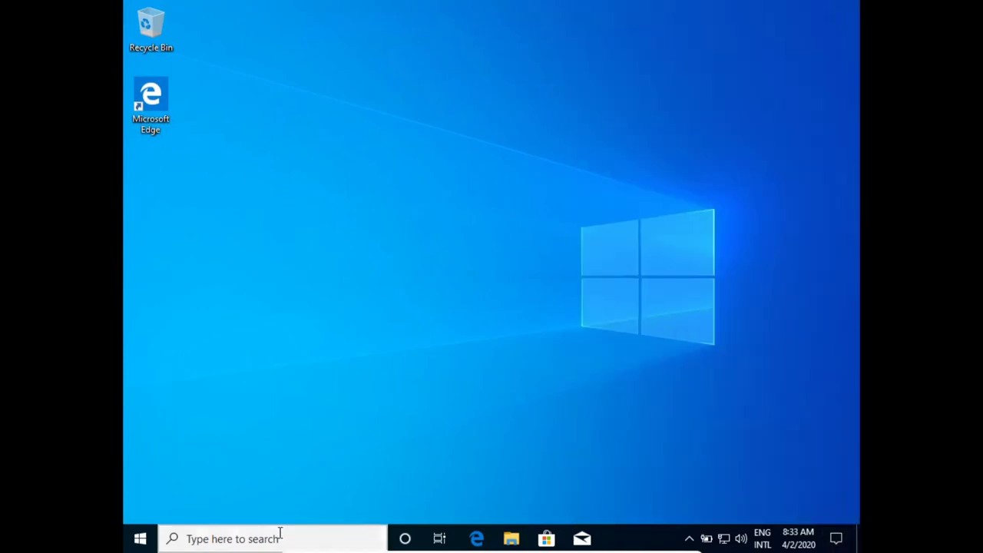
click(282, 538)
text(task)
key(Return)
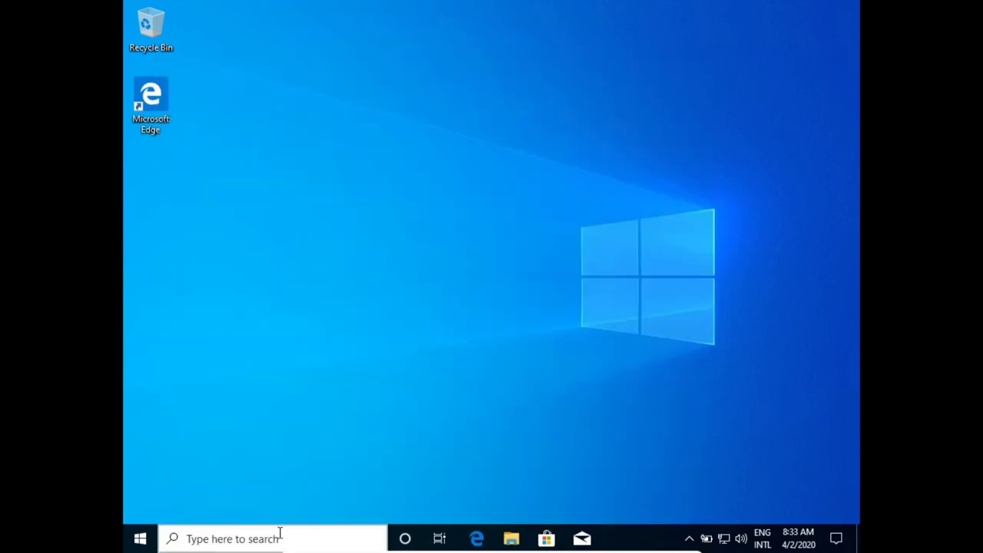
click(237, 339)
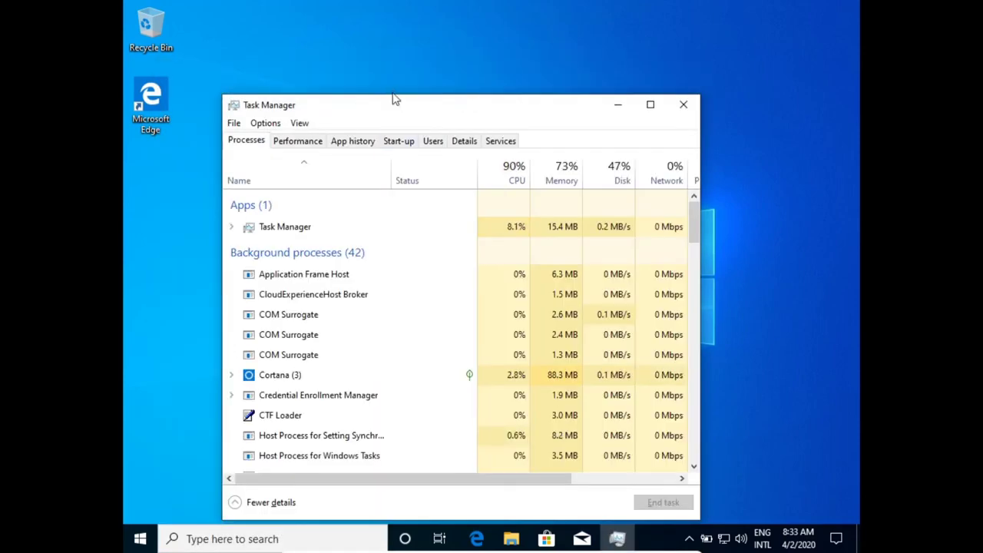
drag(394, 103, 407, 42)
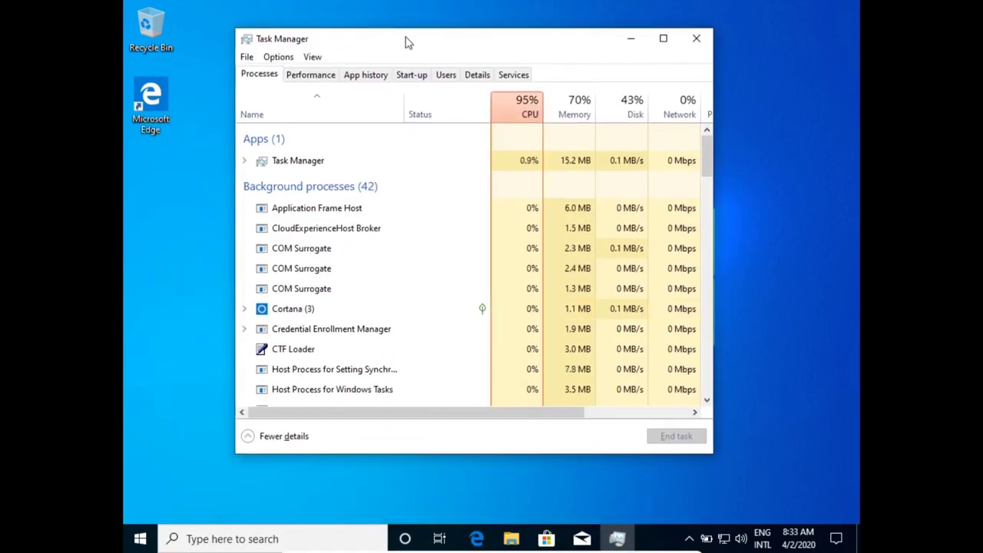
click(626, 108)
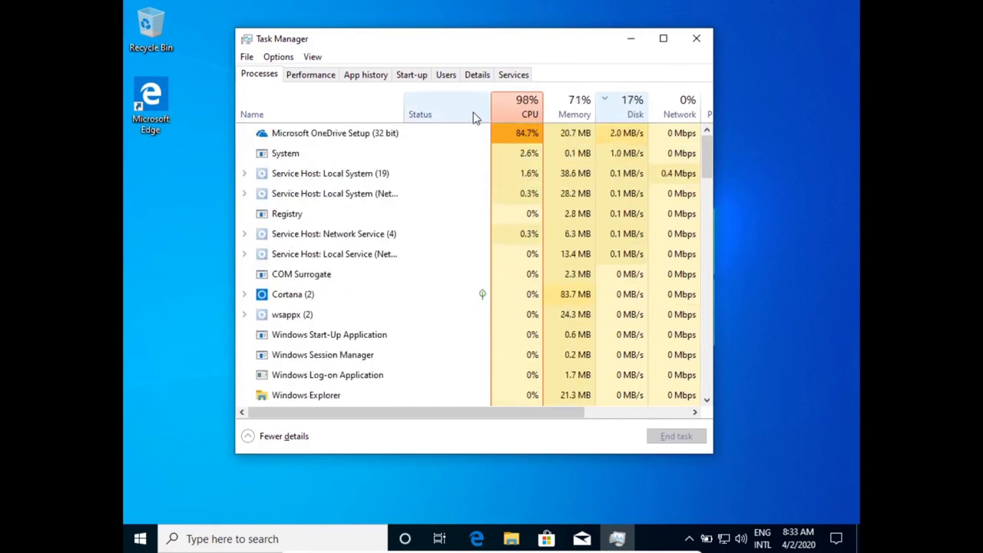
click(308, 76)
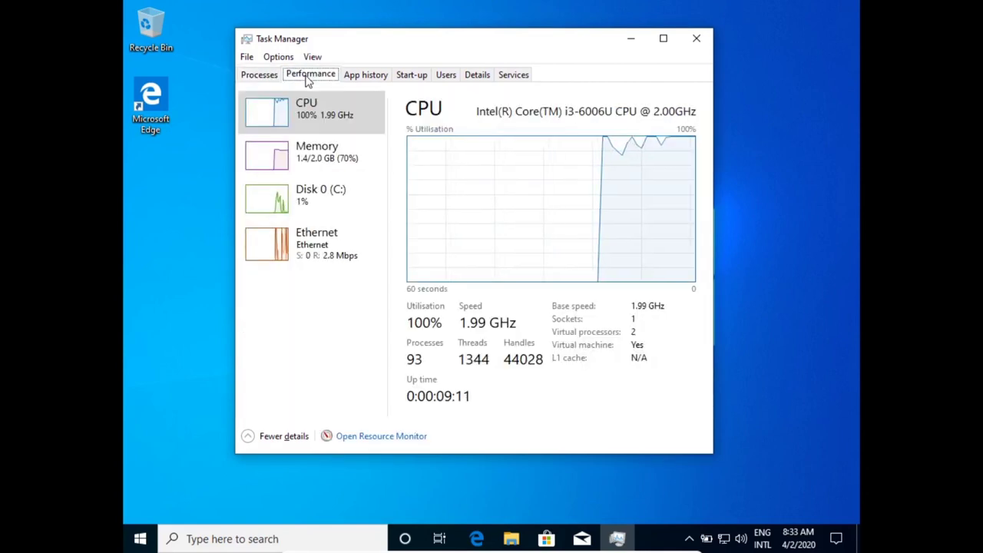
click(292, 159)
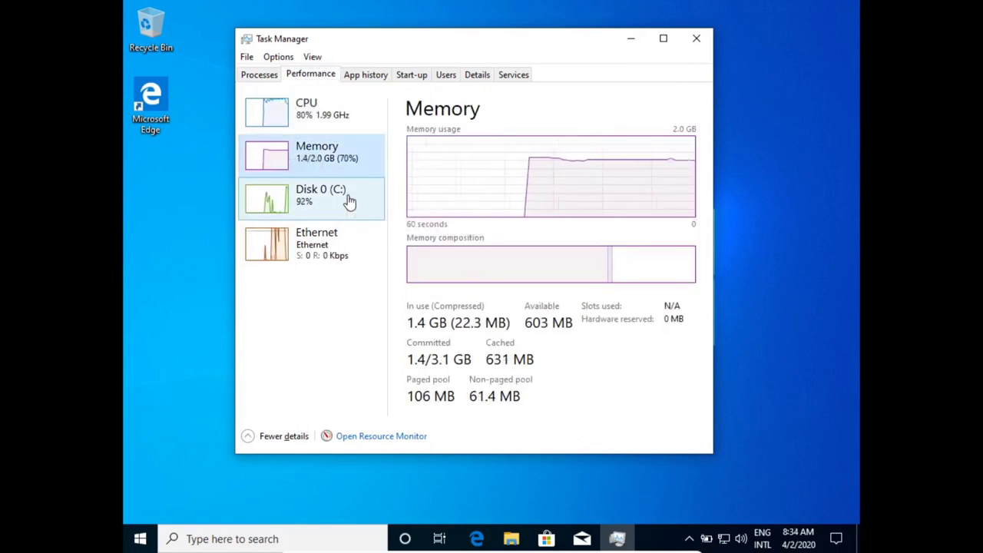
click(321, 243)
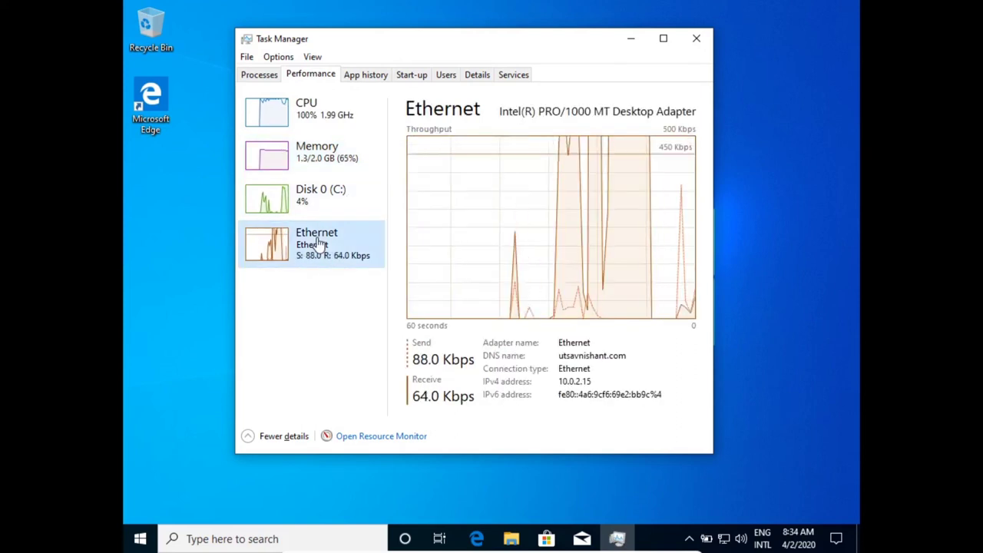
click(696, 37)
- Toggle the VM out of and back into full-screen with Host+F, then reach the guest's Display settings
key(Control_R+f)
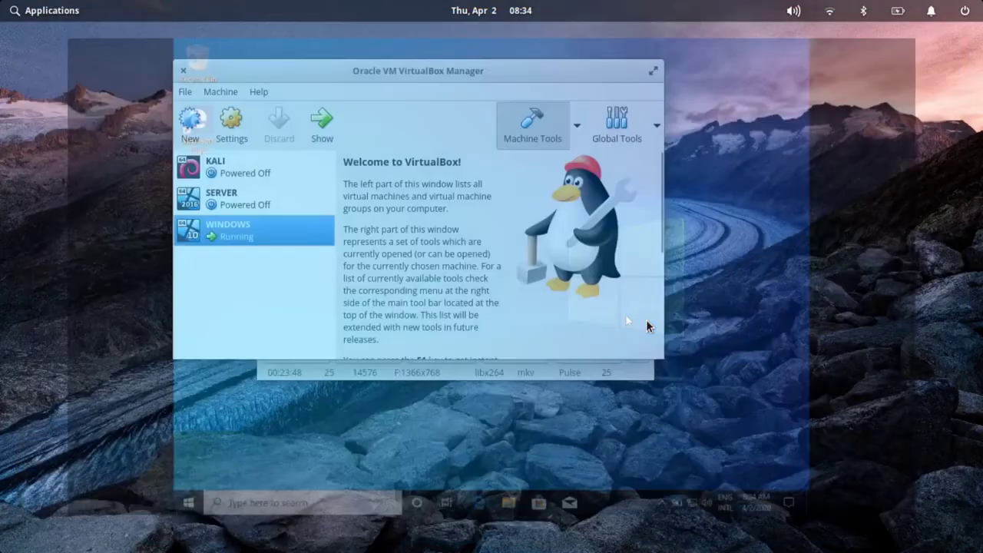
key(Control_R+f)
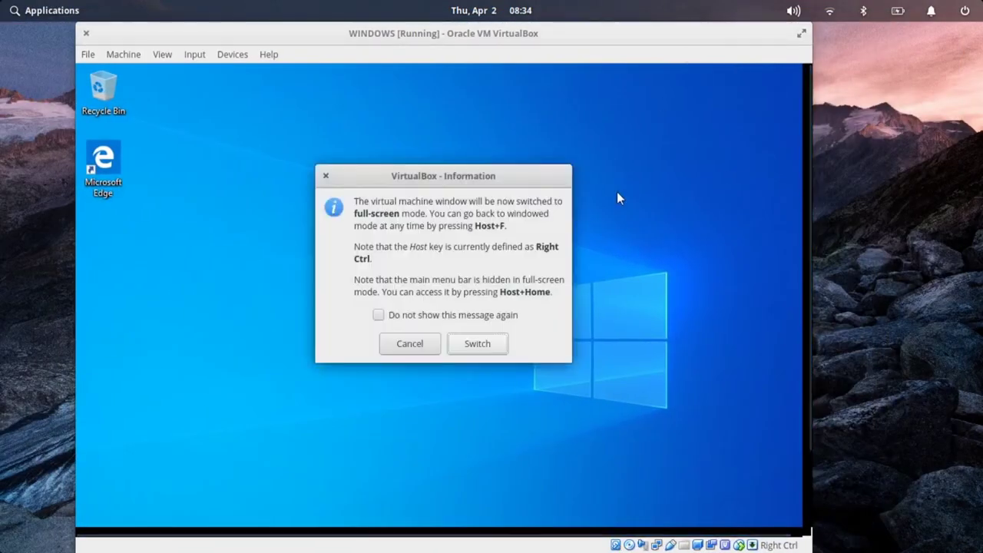
key(Return)
right_click(465, 133)
click(523, 251)
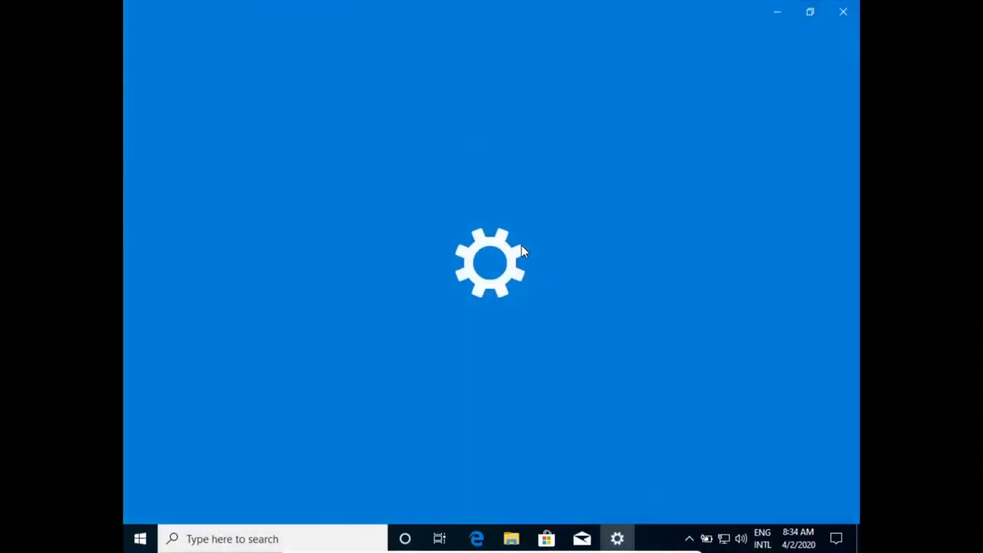
- Try 1280 × 1024 and 1152 × 864 resolutions, reverting each to keep 1024 × 768
scroll(570, 215, down, 3)
click(519, 218)
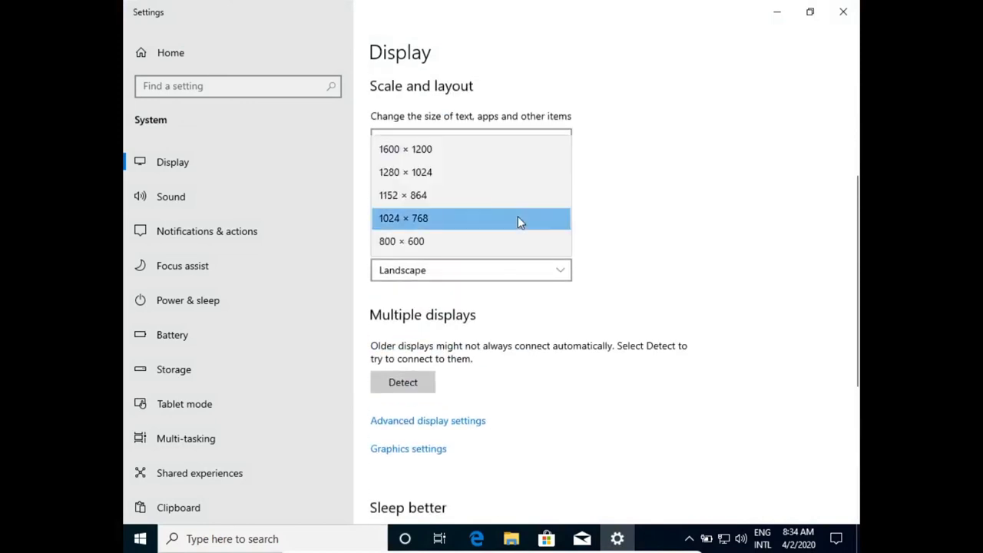
click(499, 172)
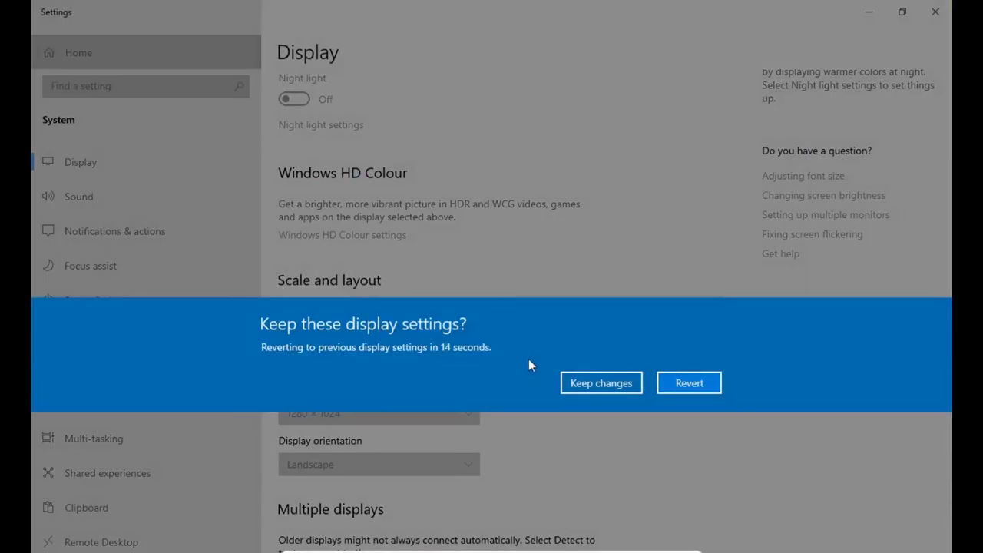
click(689, 383)
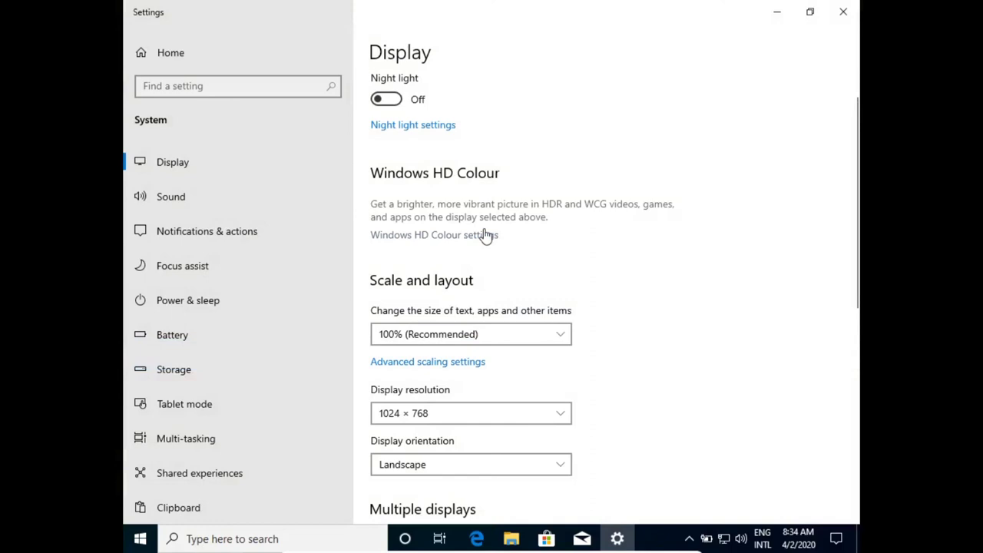
click(448, 418)
click(446, 390)
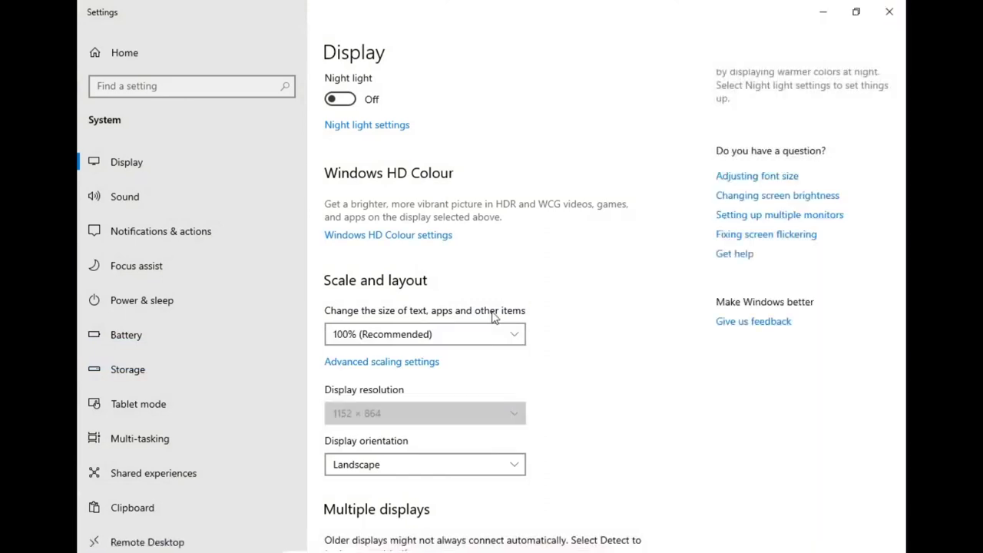
click(710, 324)
- Turn Night light on and close the Settings window
scroll(518, 417, down, 5)
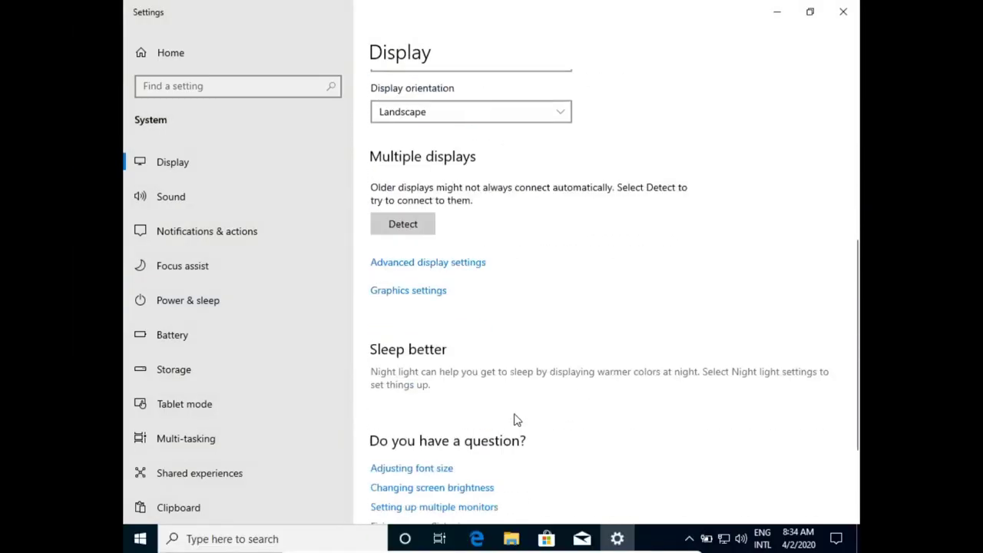
scroll(518, 417, up, 6)
click(384, 141)
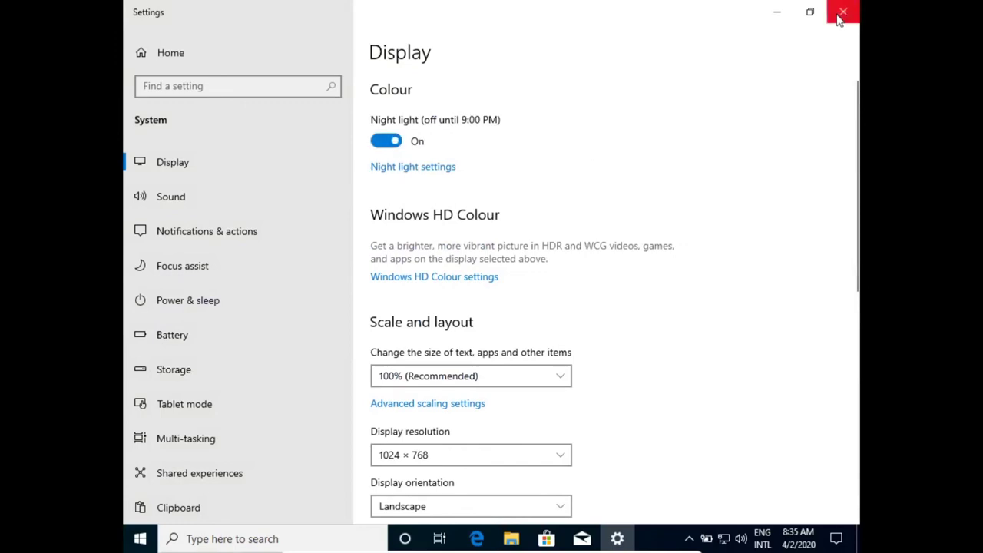
click(842, 11)
- Return the VM to windowed mode and check the host's network and sound controls
key(Control_R+f)
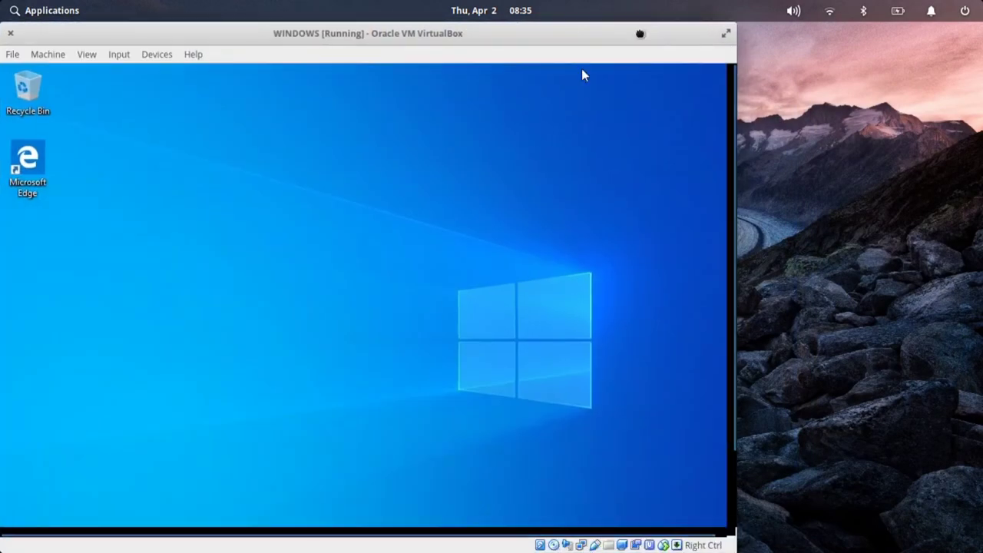
click(830, 11)
click(794, 11)
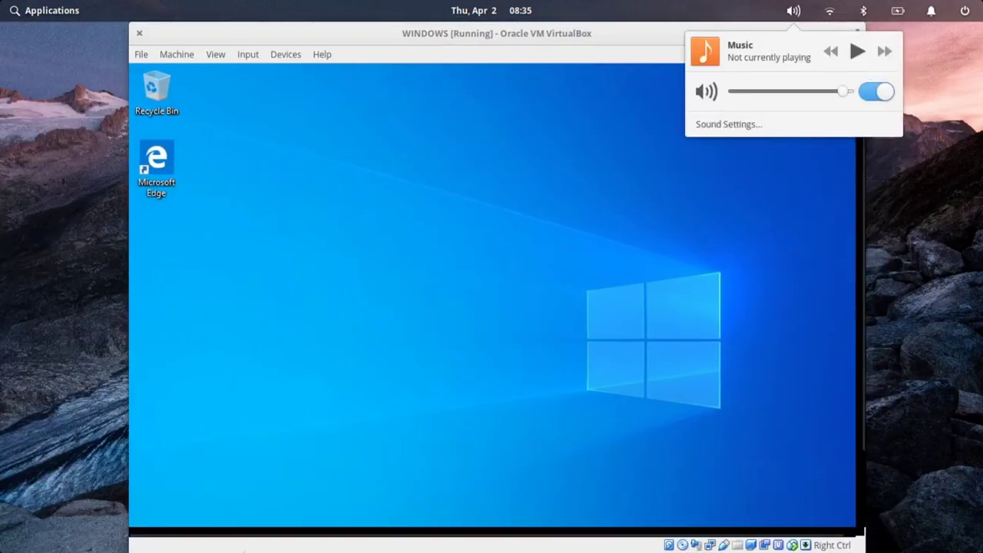
key(super)
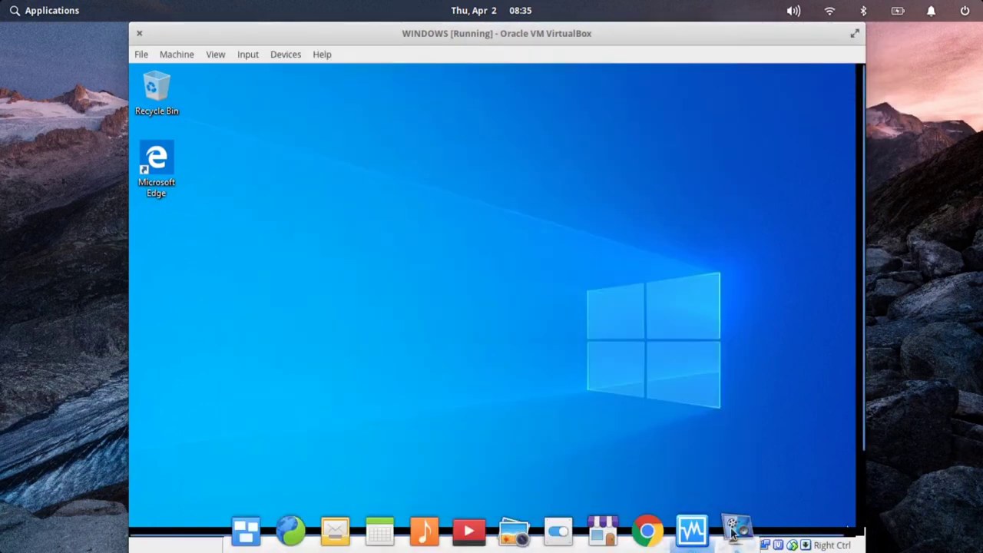